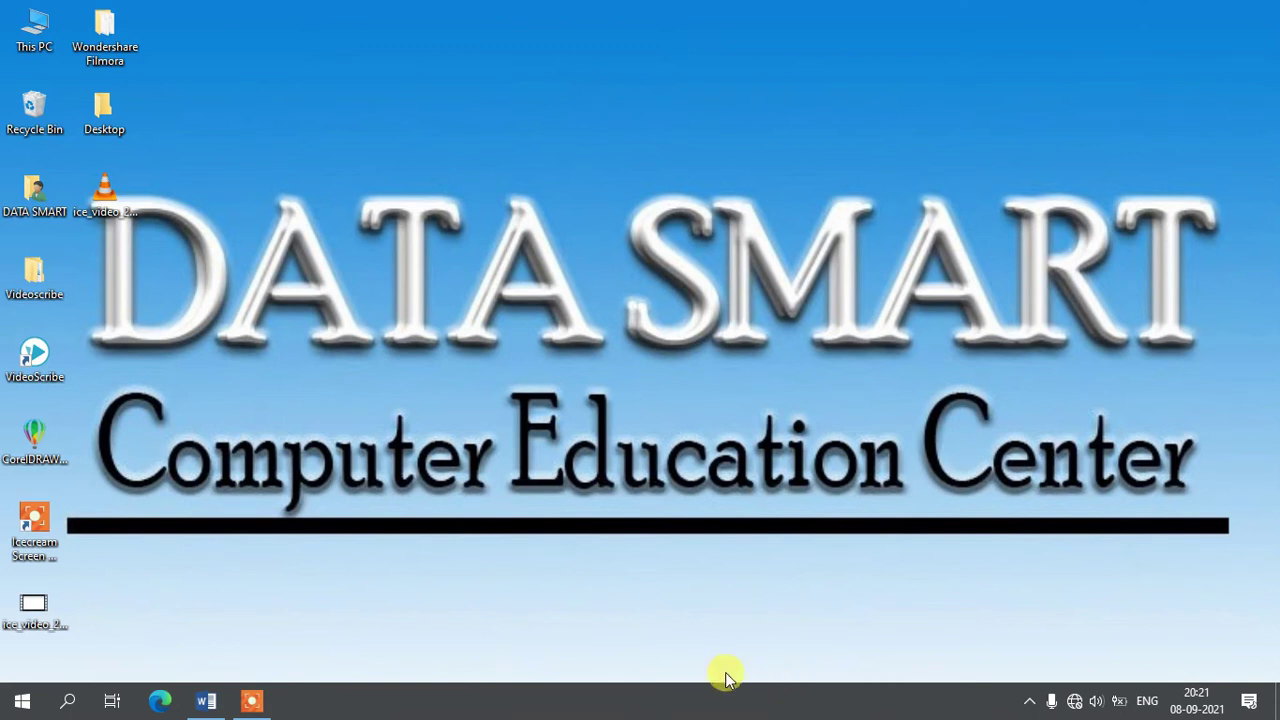
- Restore the blank Document1 Word window from the taskbar
{"action": "left_click", "coordinate": [208, 702]}
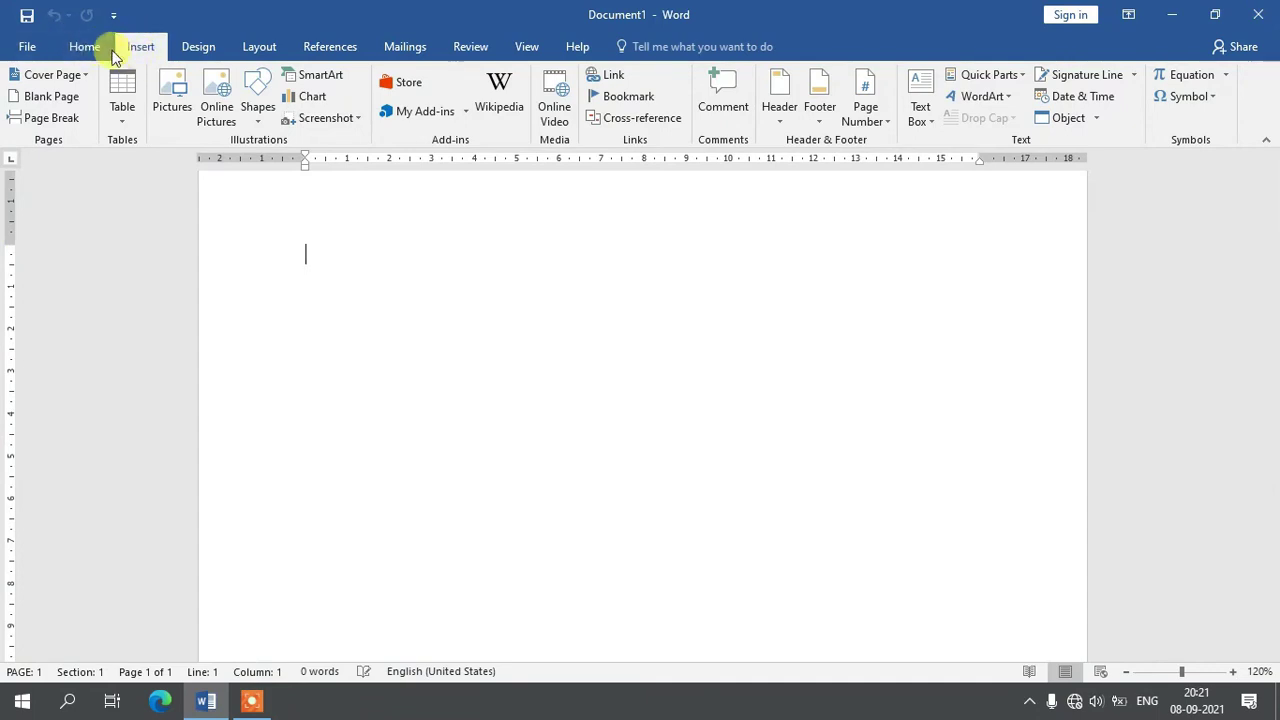
- Show the Insert commands and zoom the blank page to 150%
{"action": "left_click", "coordinate": [85, 47]}
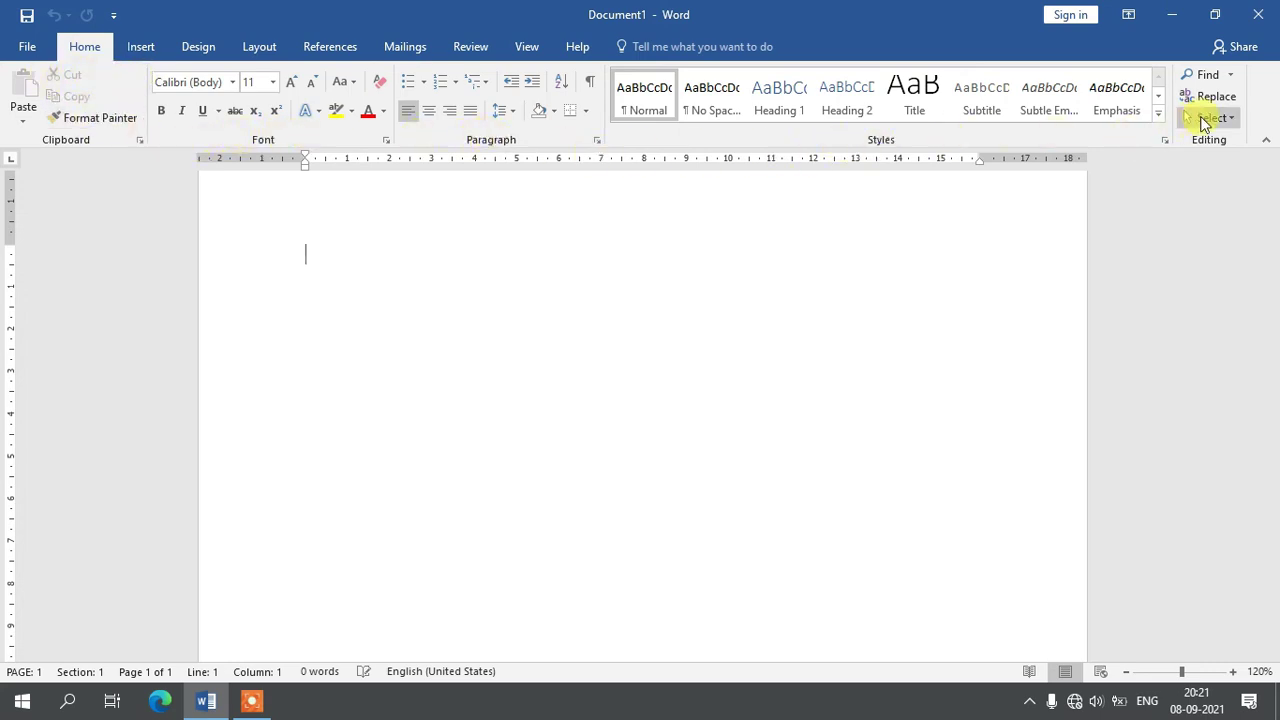
{"action": "left_click", "coordinate": [141, 48]}
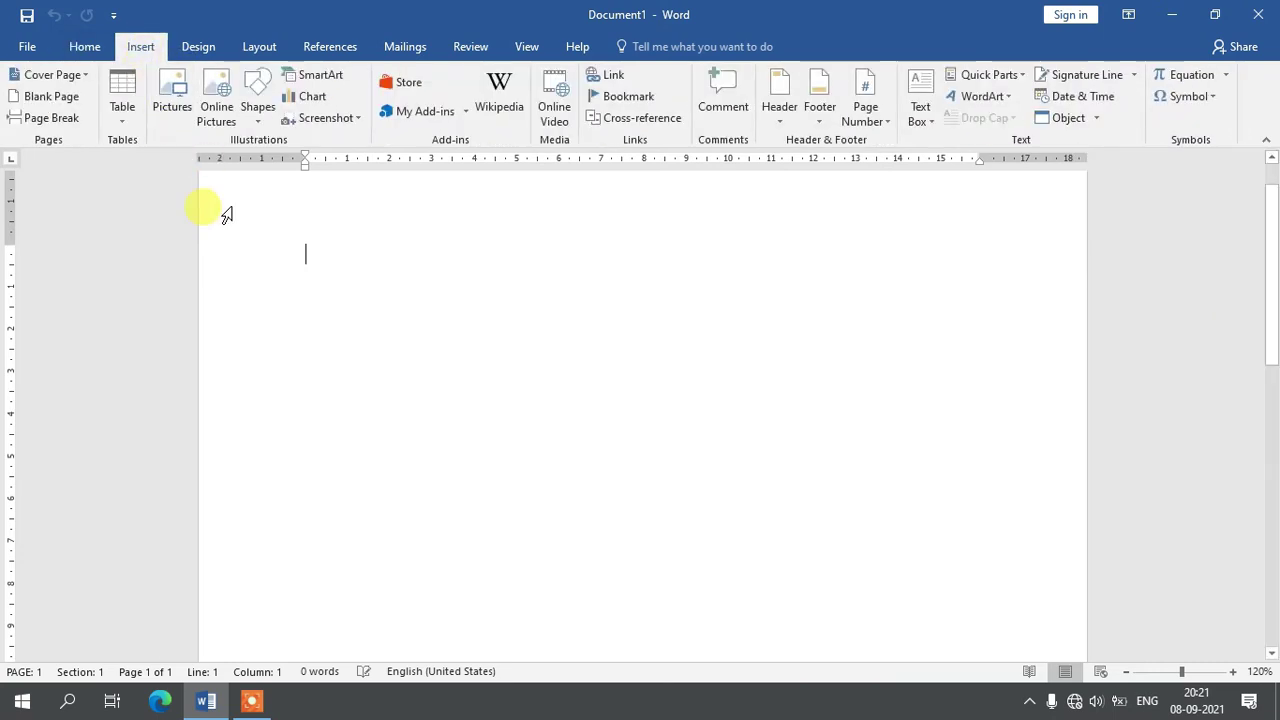
{"action": "scroll", "coordinate": [230, 217], "scroll_direction": "up", "scroll_amount": 1}
{"action": "scroll", "coordinate": [237, 219], "scroll_direction": "up", "scroll_amount": 2}
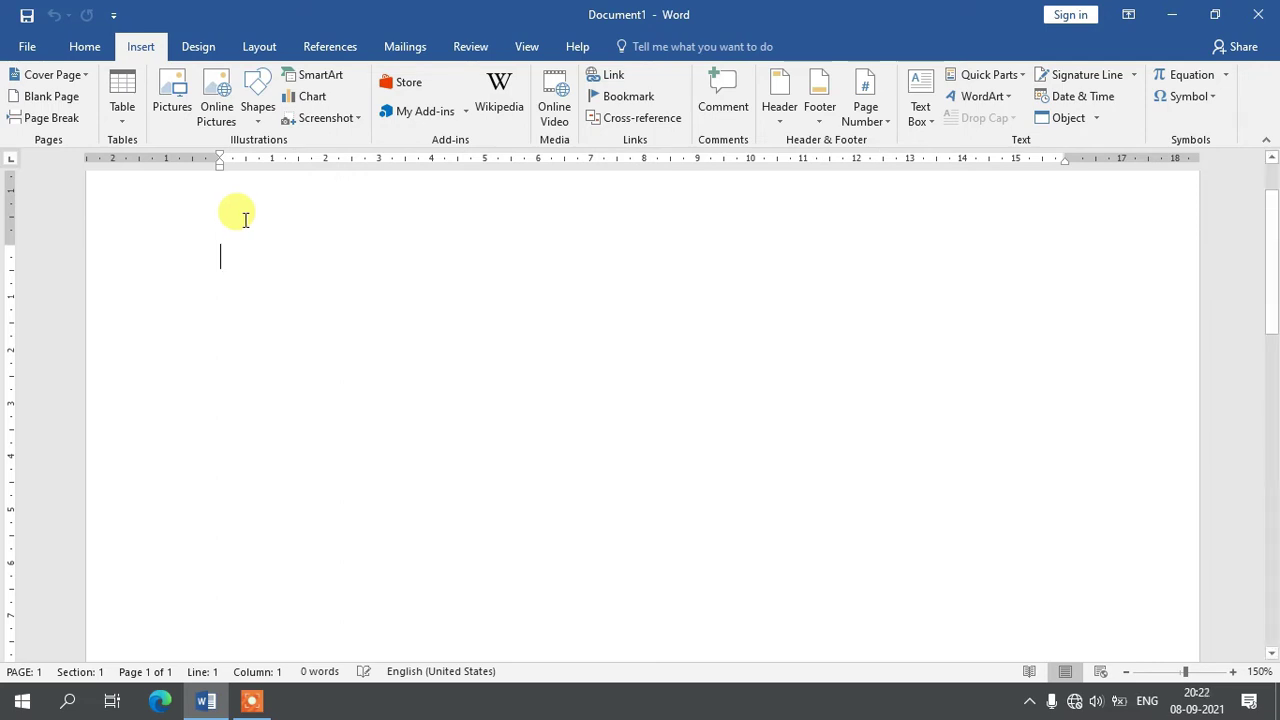
- Insert the Ion (Dark) design from the Cover Page gallery
{"action": "left_click", "coordinate": [86, 80]}
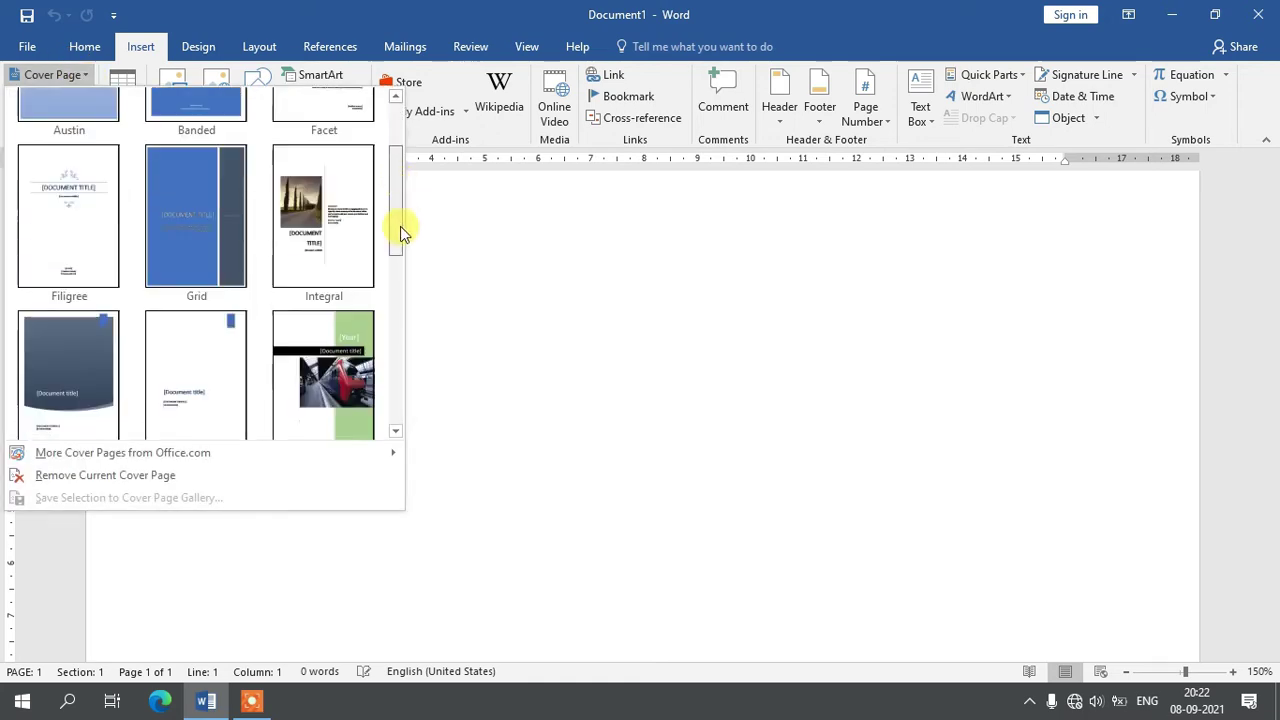
{"action": "left_click_drag", "start_coordinate": [398, 190], "coordinate": [394, 377]}
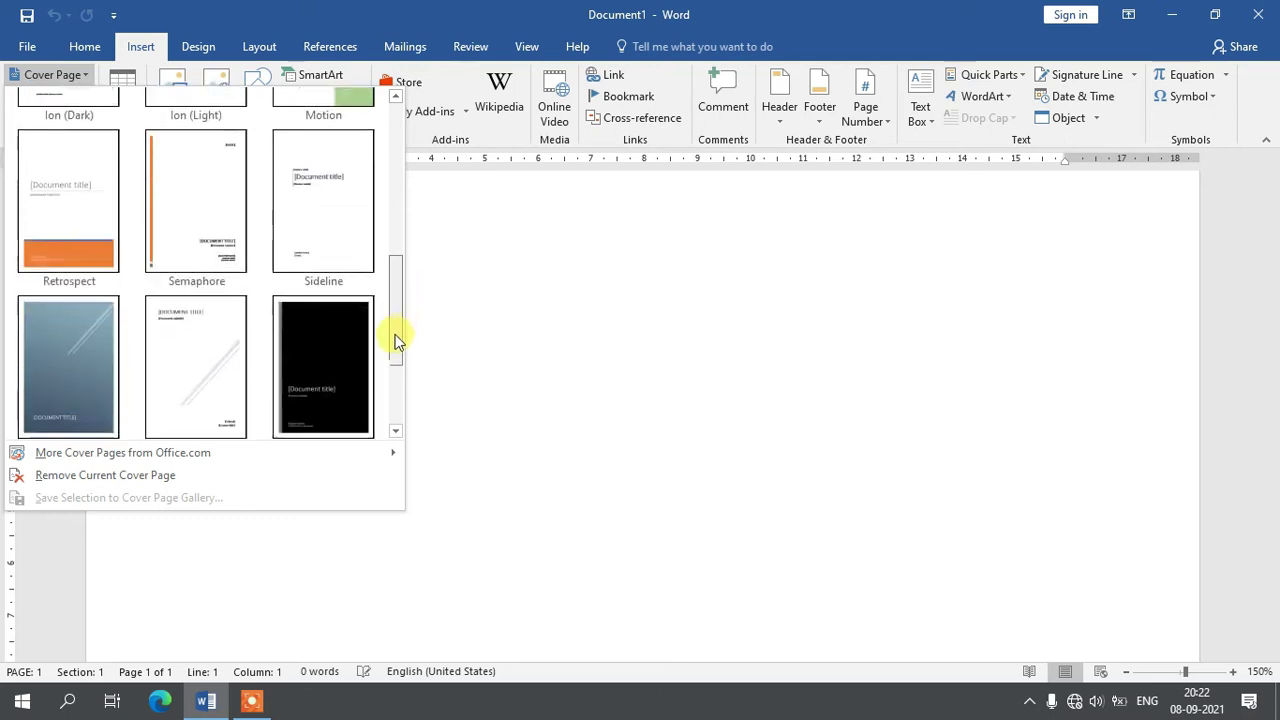
{"action": "left_click_drag", "start_coordinate": [394, 377], "coordinate": [396, 265]}
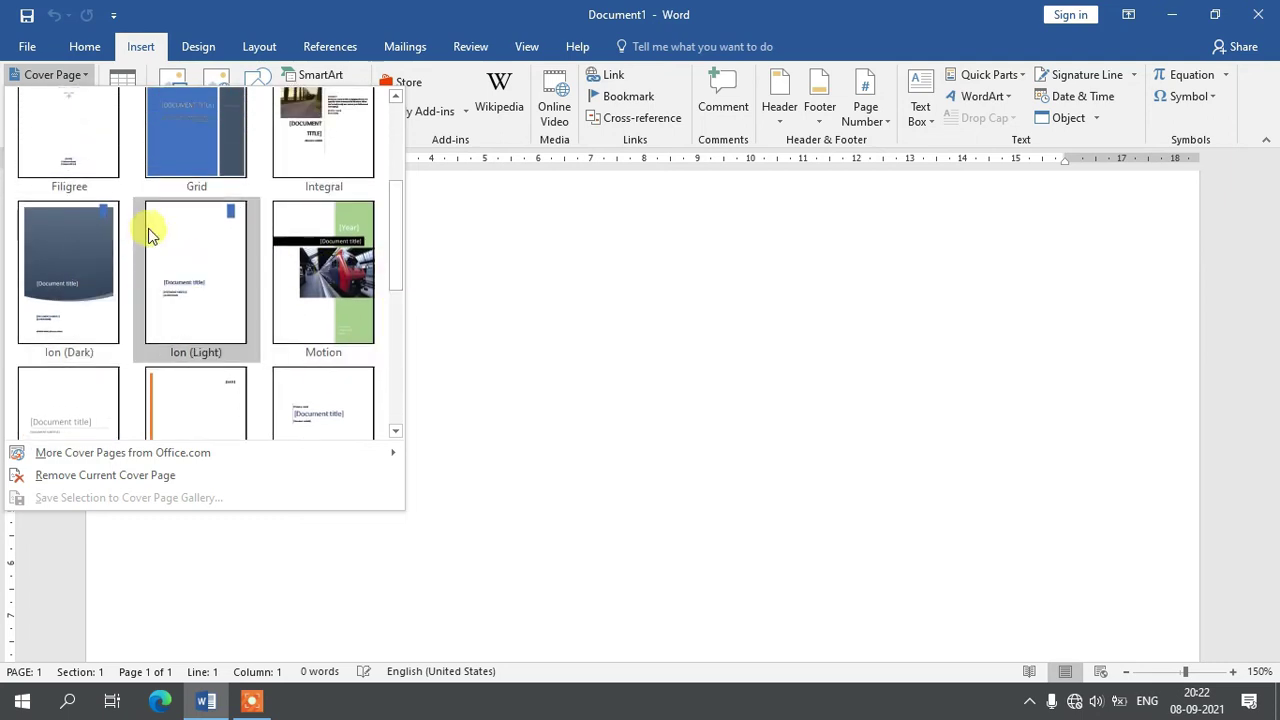
{"action": "left_click", "coordinate": [66, 267]}
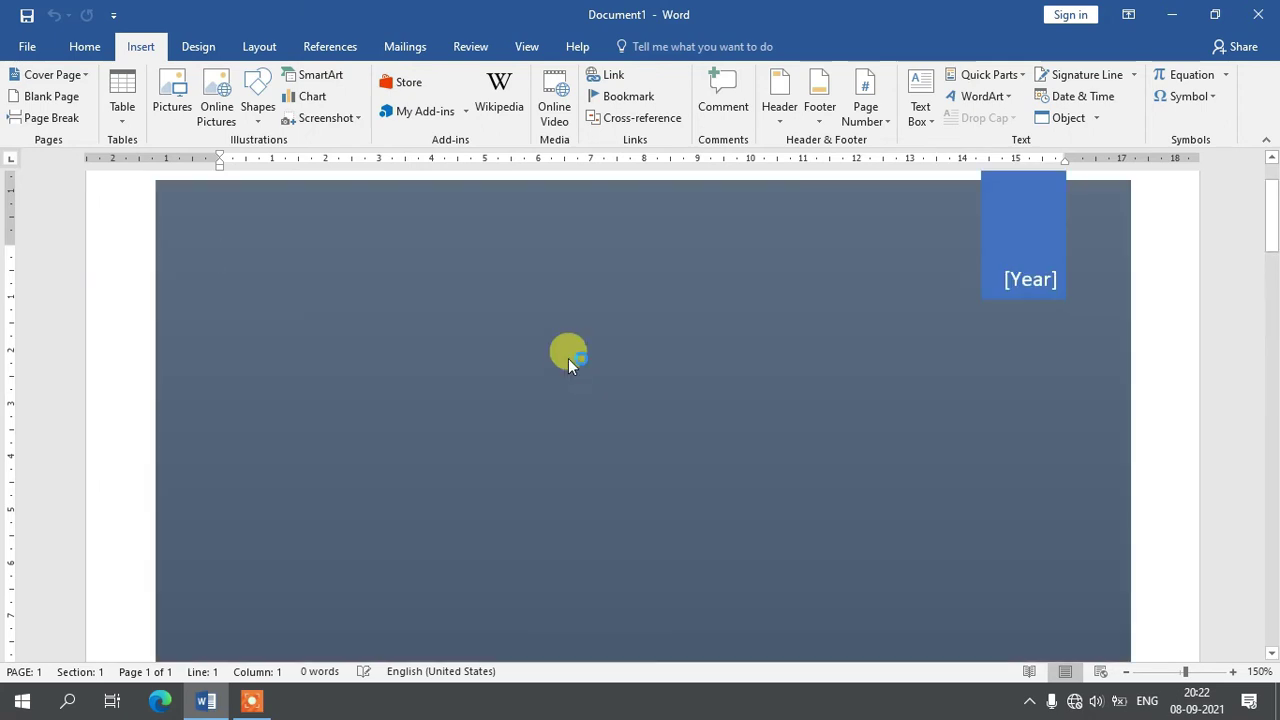
{"action": "scroll", "coordinate": [550, 330], "scroll_direction": "down", "scroll_amount": 1, "text": "ctrl"}
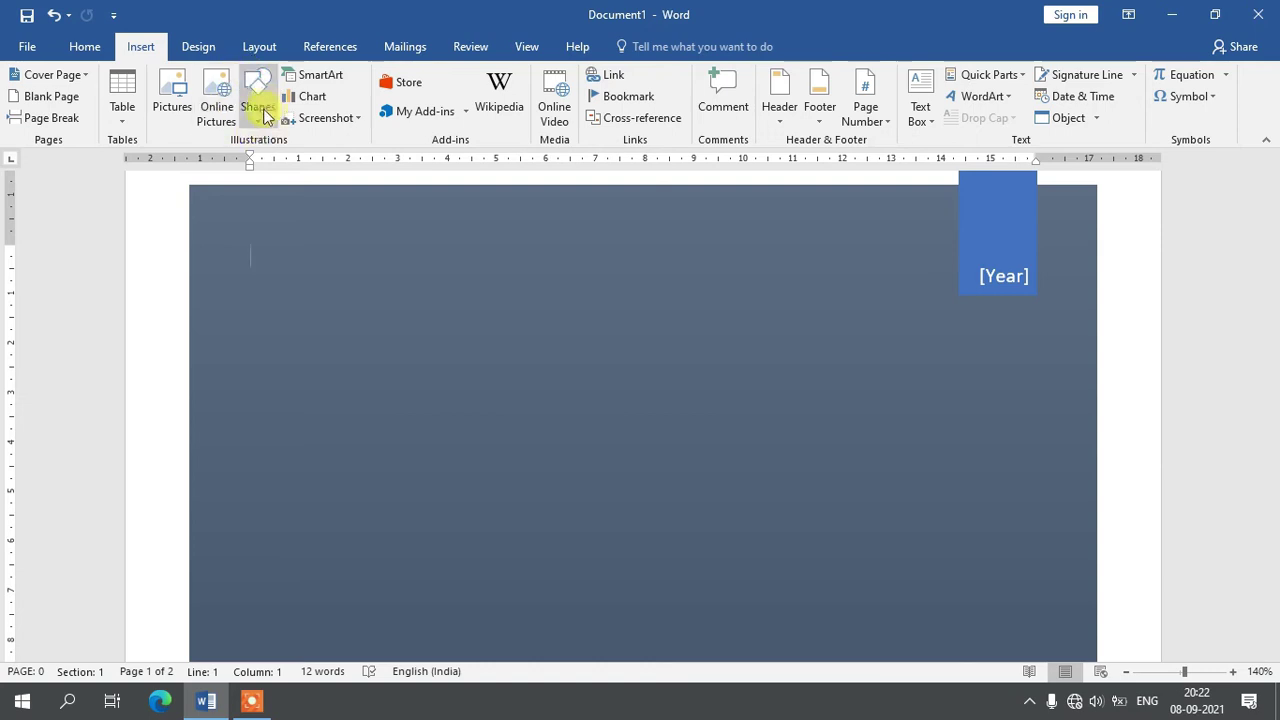
{"action": "scroll", "coordinate": [697, 323], "scroll_direction": "down", "scroll_amount": 1}
{"action": "scroll", "coordinate": [719, 353], "scroll_direction": "up", "scroll_amount": 1}
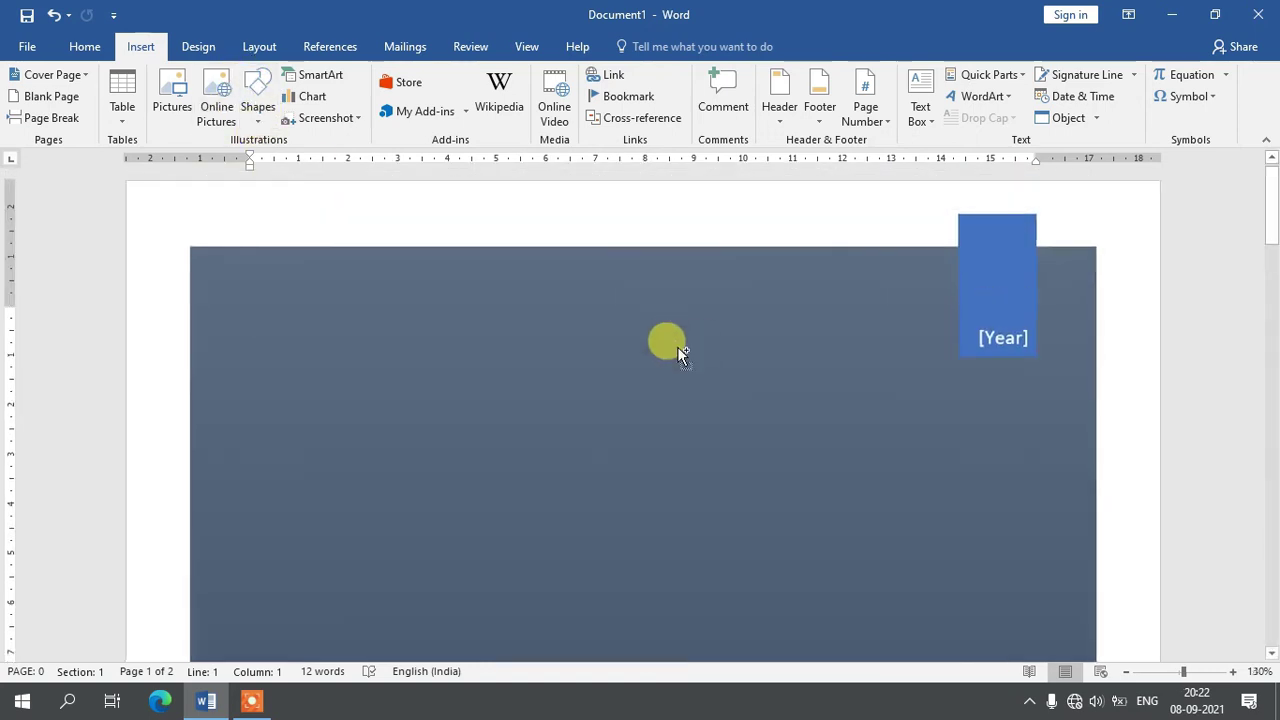
{"action": "scroll", "coordinate": [677, 356], "scroll_direction": "down", "scroll_amount": 3, "text": "ctrl"}
{"action": "scroll", "coordinate": [663, 384], "scroll_direction": "down", "scroll_amount": 2}
{"action": "scroll", "coordinate": [663, 384], "scroll_direction": "down", "scroll_amount": 5}
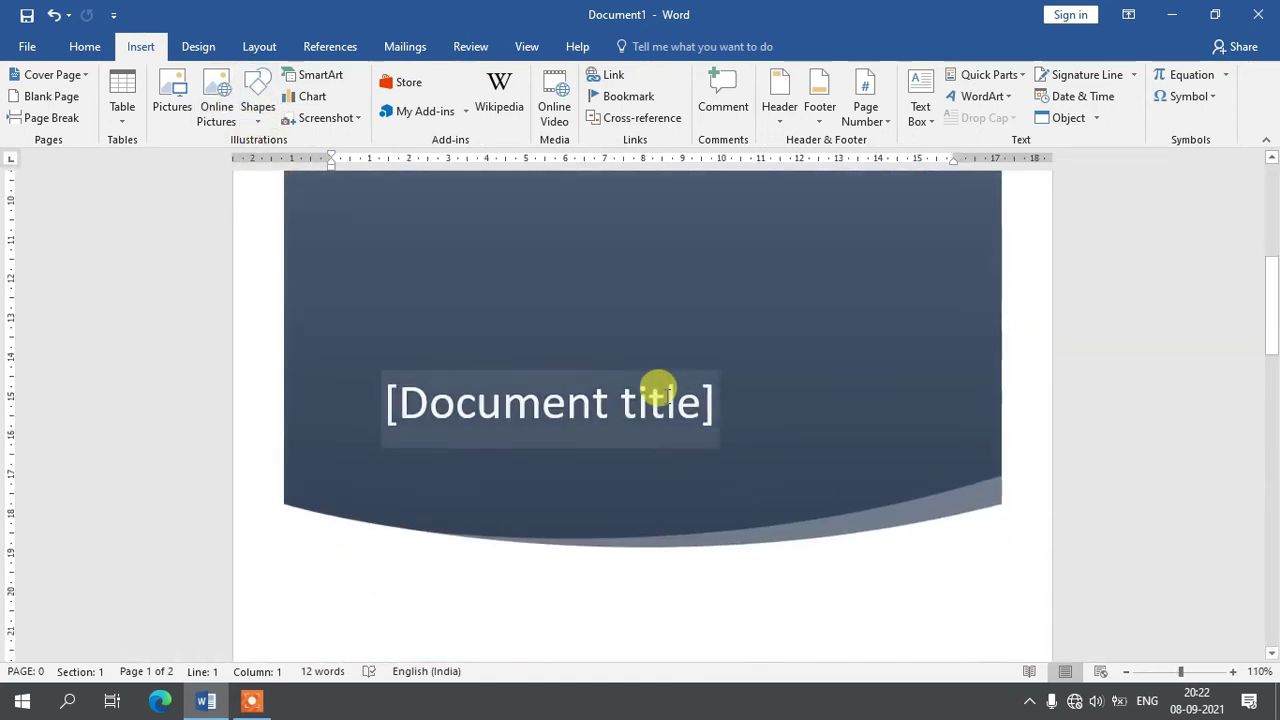
{"action": "scroll", "coordinate": [580, 417], "scroll_direction": "up", "scroll_amount": 1}
{"action": "scroll", "coordinate": [578, 413], "scroll_direction": "up", "scroll_amount": 2}
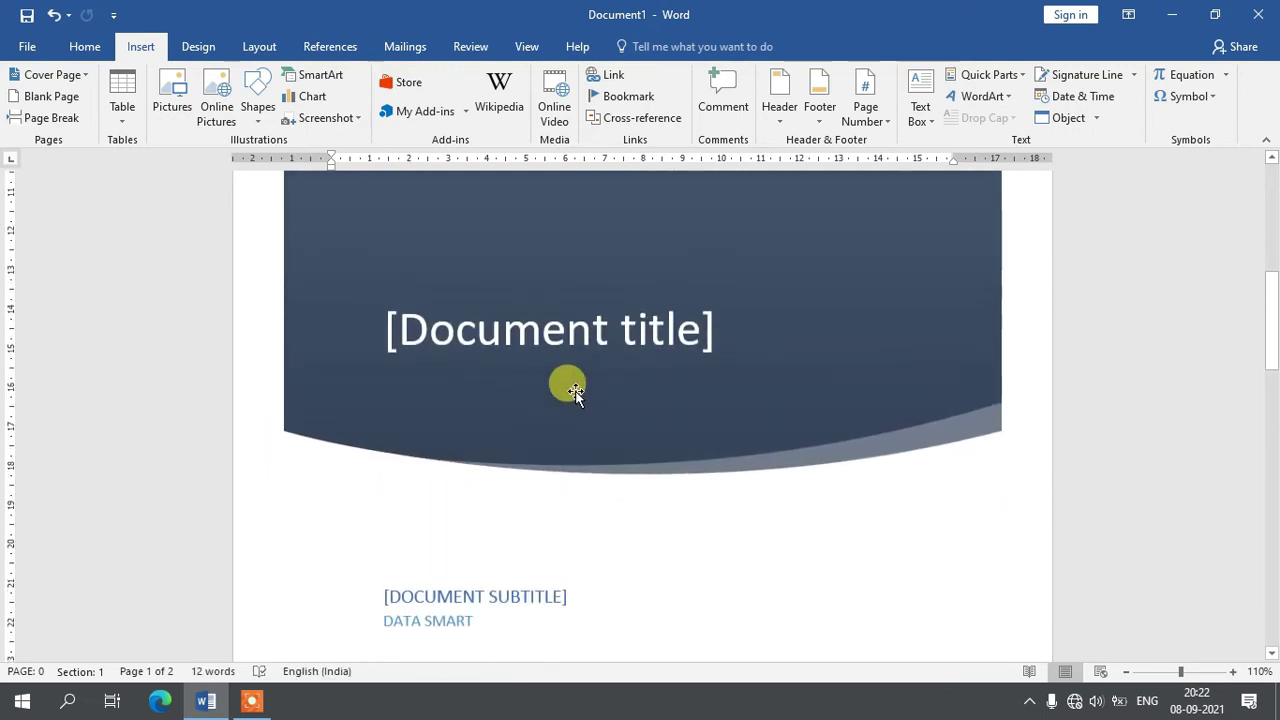
{"action": "scroll", "coordinate": [570, 365], "scroll_direction": "up", "scroll_amount": 2}
{"action": "scroll", "coordinate": [566, 360], "scroll_direction": "down", "scroll_amount": 4}
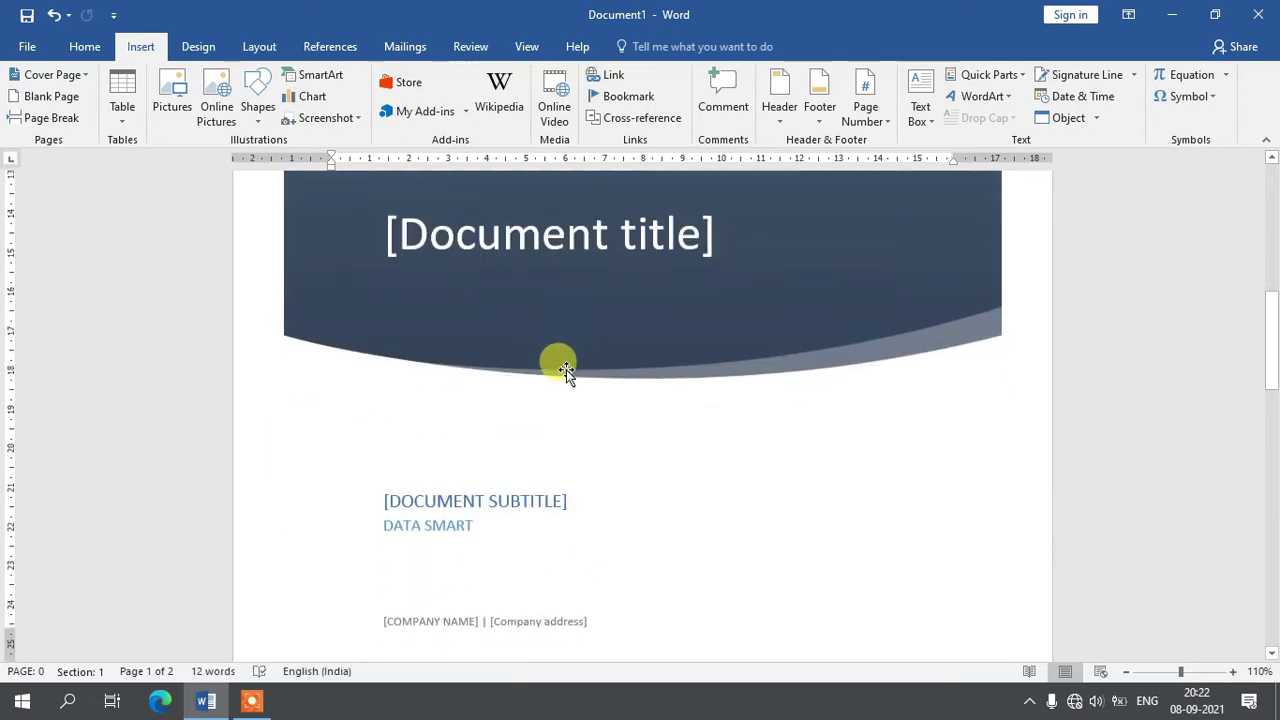
{"action": "scroll", "coordinate": [570, 360], "scroll_direction": "up", "scroll_amount": 2}
{"action": "scroll", "coordinate": [566, 340], "scroll_direction": "up", "scroll_amount": 2}
{"action": "scroll", "coordinate": [566, 340], "scroll_direction": "up", "scroll_amount": 4}
{"action": "scroll", "coordinate": [890, 308], "scroll_direction": "up", "scroll_amount": 3}
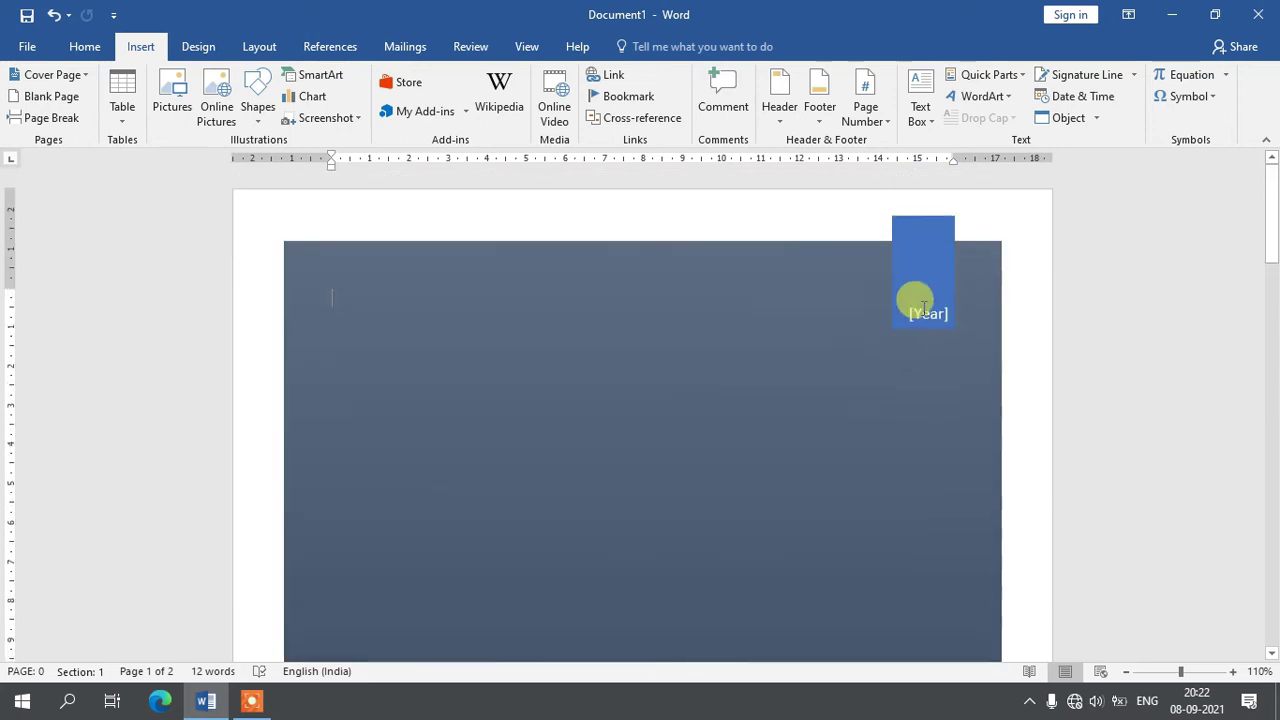
- Set the cover page's Year field to today's date, showing 2021
{"action": "left_click", "coordinate": [921, 297]}
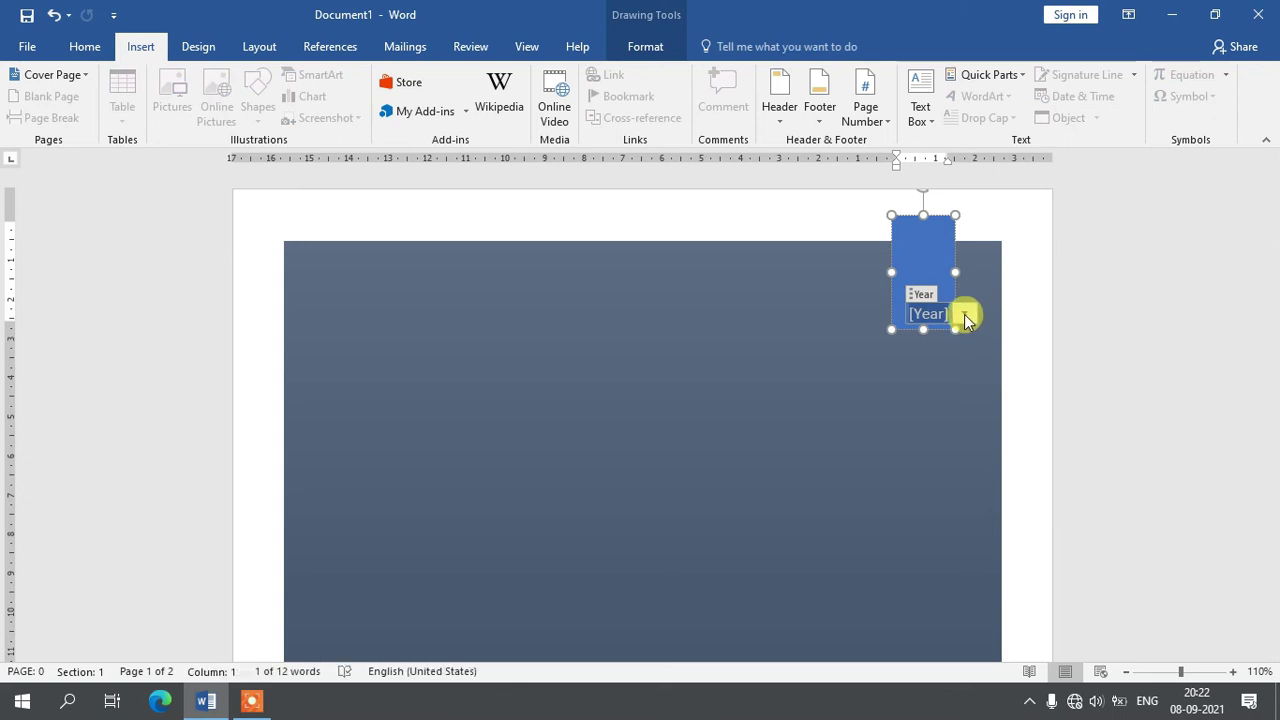
{"action": "left_click", "coordinate": [964, 316]}
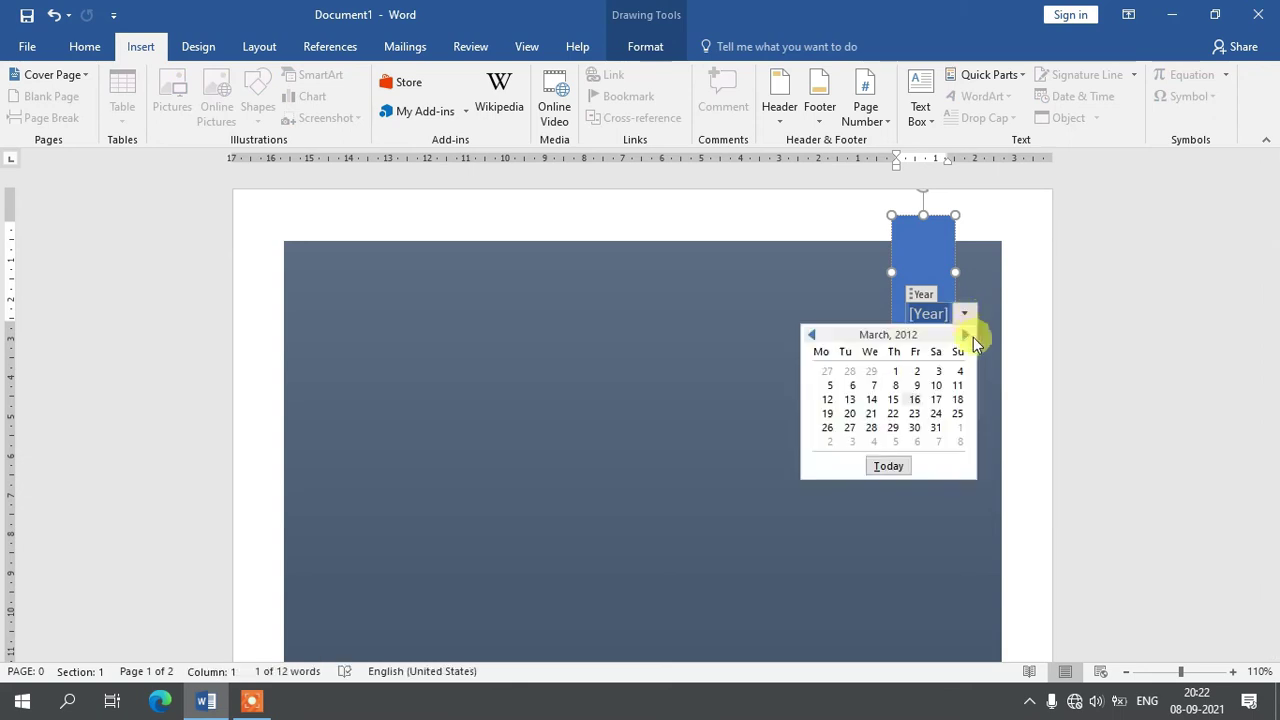
{"action": "left_click", "coordinate": [889, 466]}
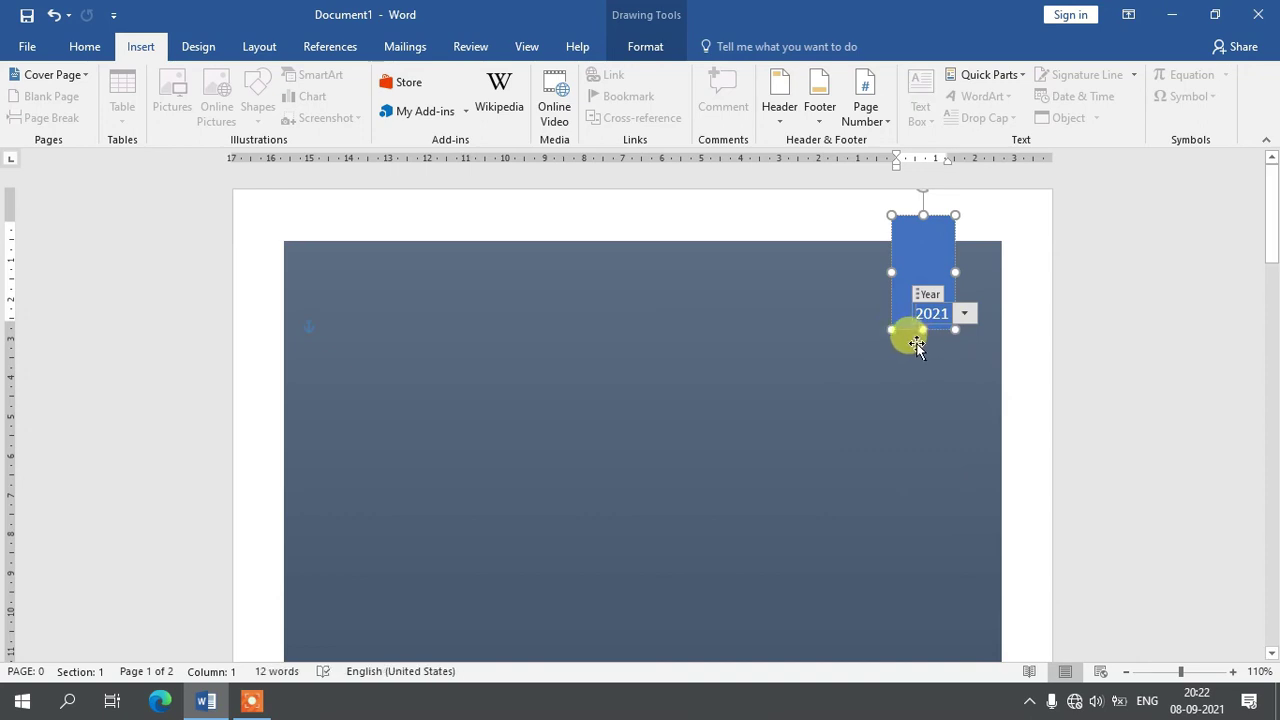
{"action": "scroll", "coordinate": [446, 451], "scroll_direction": "down", "scroll_amount": 5}
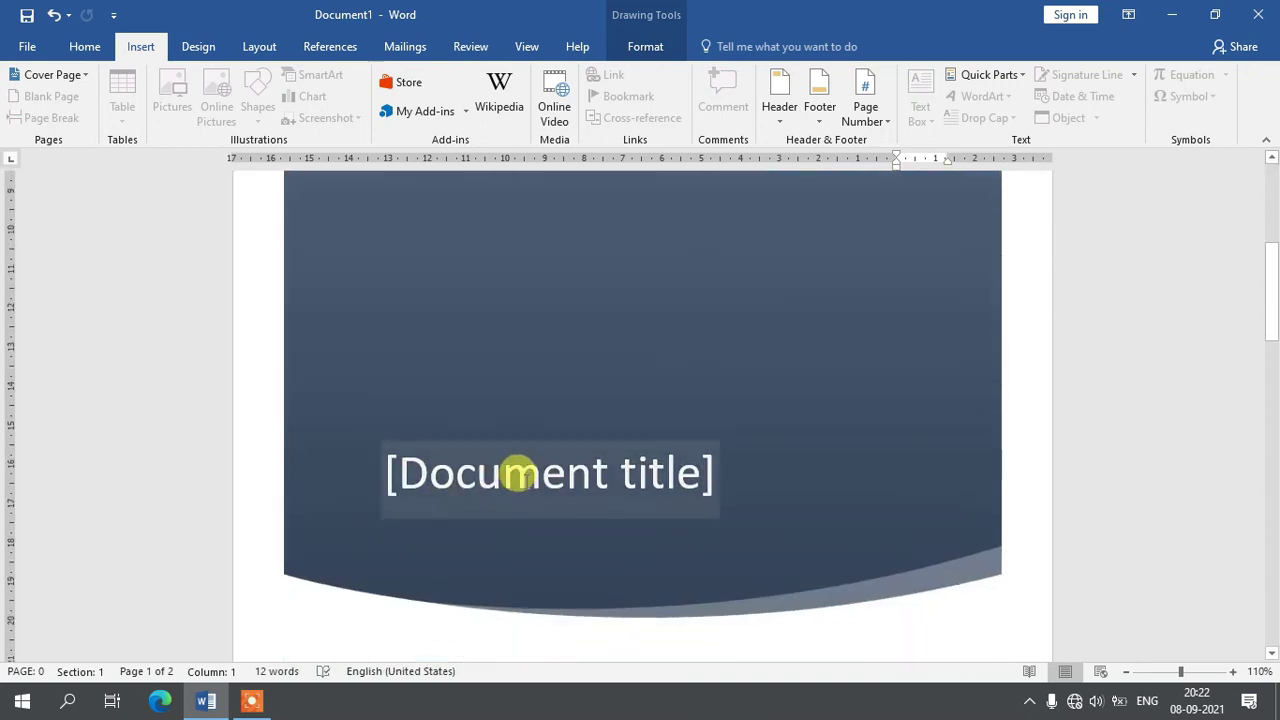
- Replace the document title placeholder with 'Microsoft Office'
{"action": "left_click", "coordinate": [540, 478]}
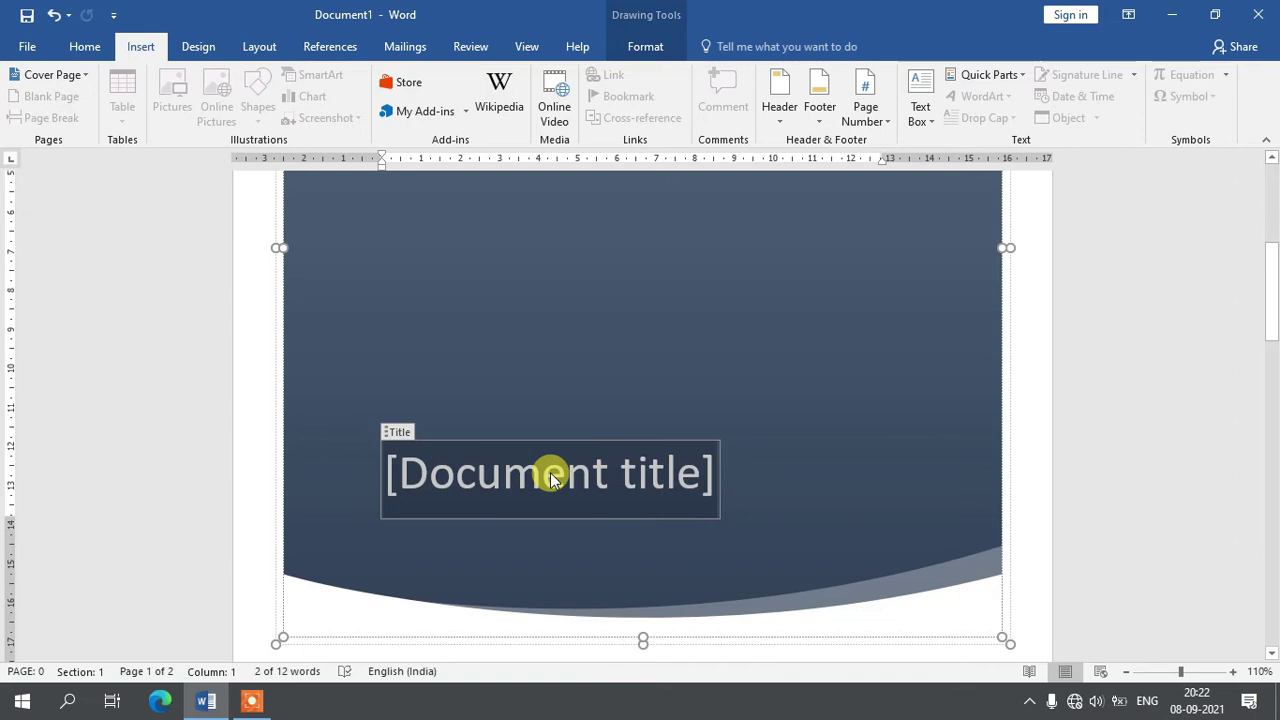
{"action": "type", "text": "Microsoft"}
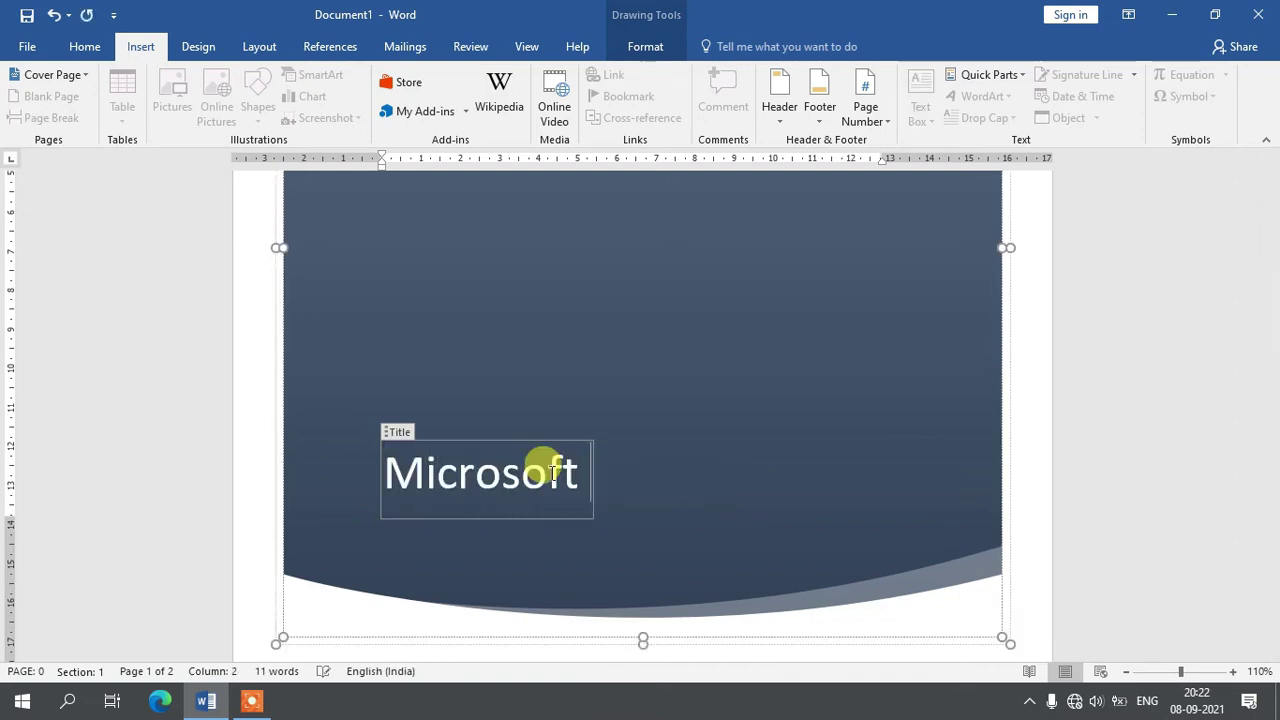
{"action": "type", "text": " Office"}
{"action": "left_click", "coordinate": [551, 474]}
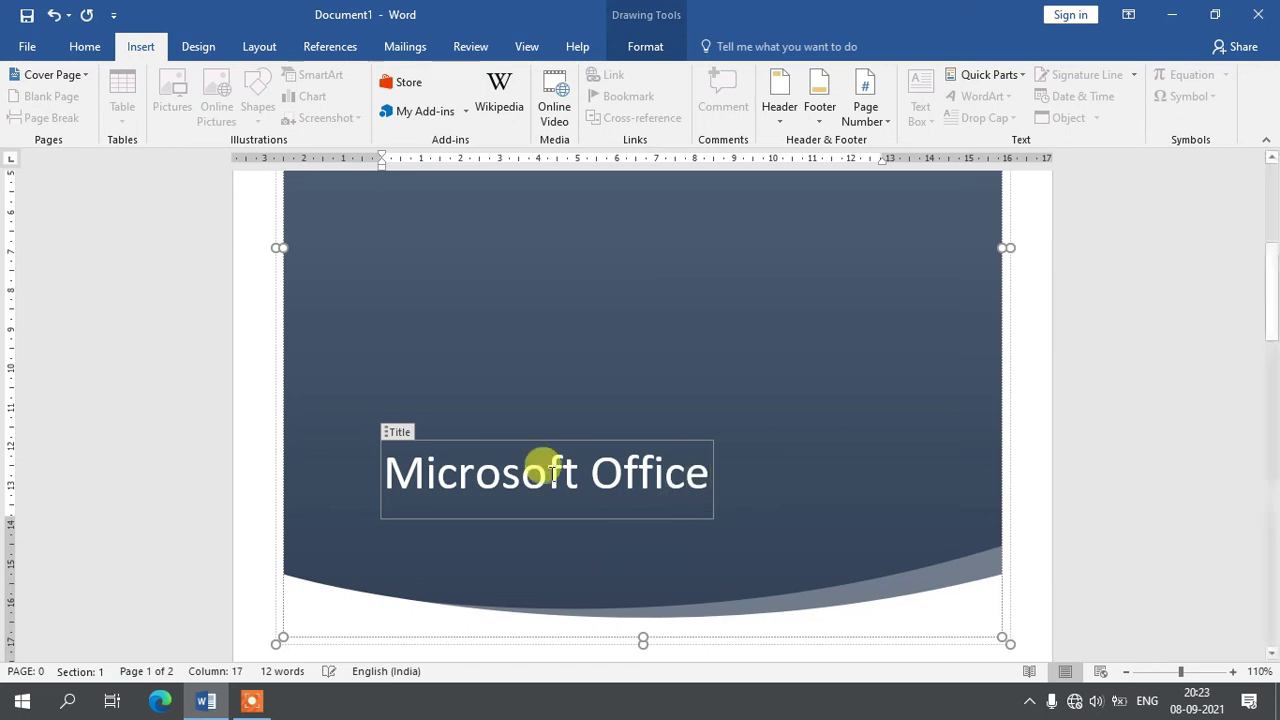
{"action": "scroll", "coordinate": [420, 480], "scroll_direction": "down", "scroll_amount": 3}
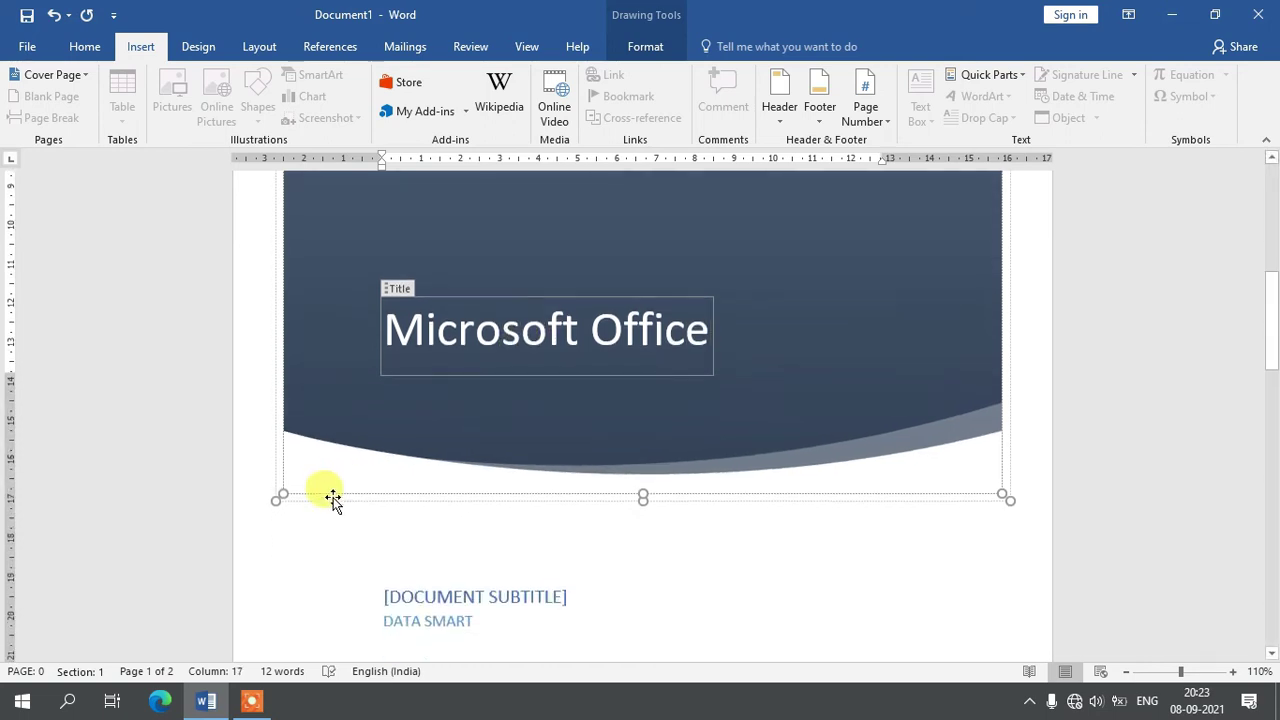
- Replace the document subtitle placeholder with 'MS WORD'
{"action": "left_click", "coordinate": [487, 596]}
{"action": "type", "text": "MS WORD"}
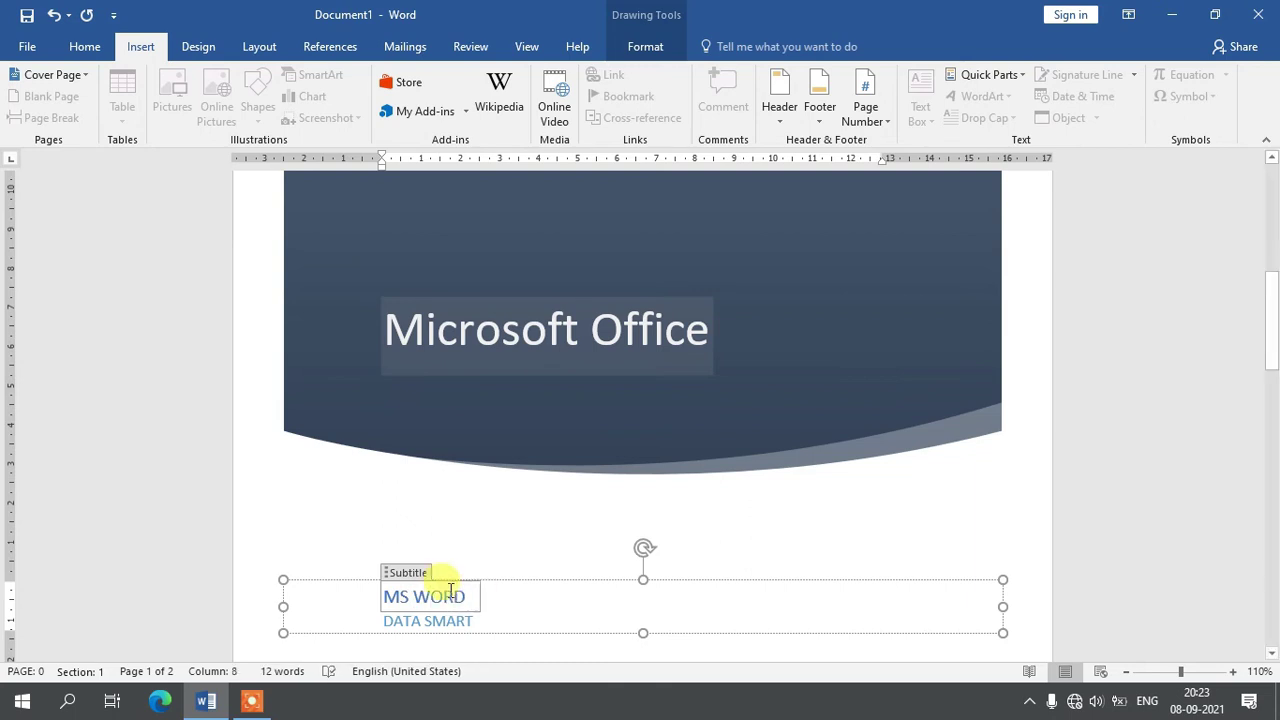
{"action": "scroll", "coordinate": [449, 600], "scroll_direction": "down", "scroll_amount": 2}
{"action": "scroll", "coordinate": [414, 551], "scroll_direction": "down", "scroll_amount": 3}
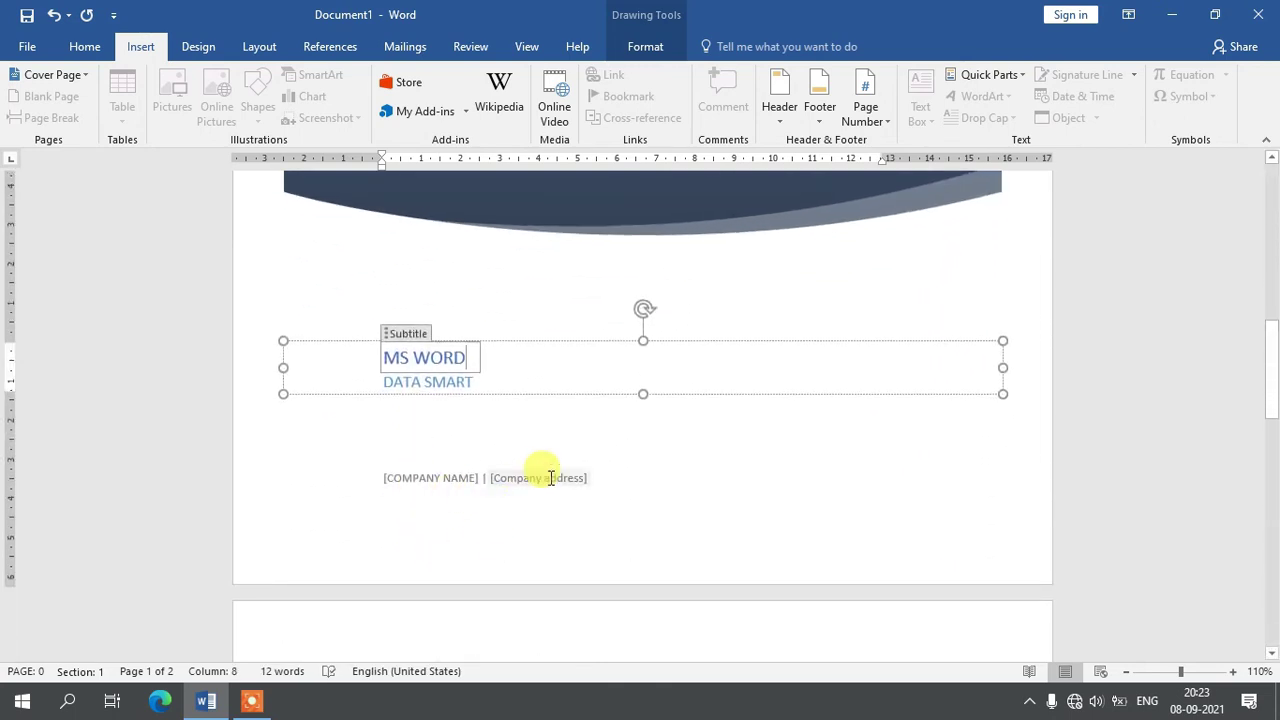
{"action": "scroll", "coordinate": [557, 458], "scroll_direction": "down", "scroll_amount": 2, "text": "ctrl"}
{"action": "scroll", "coordinate": [603, 417], "scroll_direction": "up", "scroll_amount": 4}
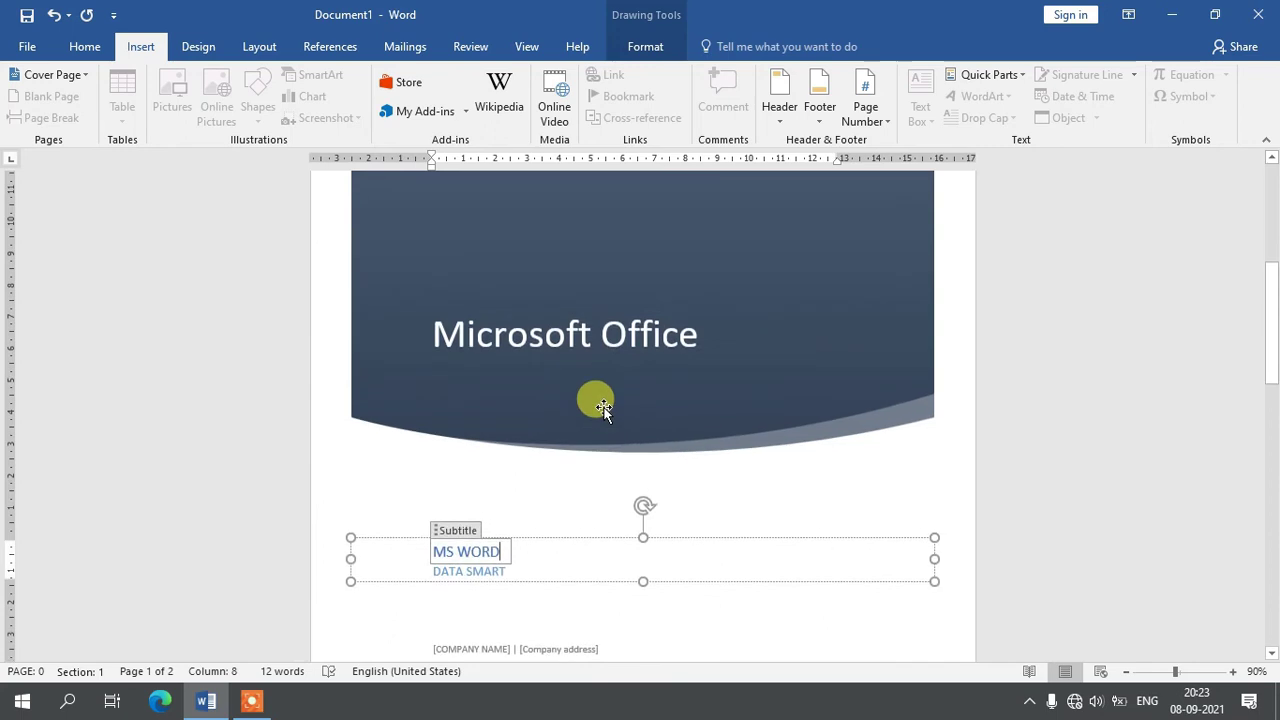
{"action": "scroll", "coordinate": [594, 400], "scroll_direction": "up", "scroll_amount": 2}
{"action": "scroll", "coordinate": [586, 386], "scroll_direction": "up", "scroll_amount": 2}
{"action": "scroll", "coordinate": [568, 394], "scroll_direction": "up", "scroll_amount": 3}
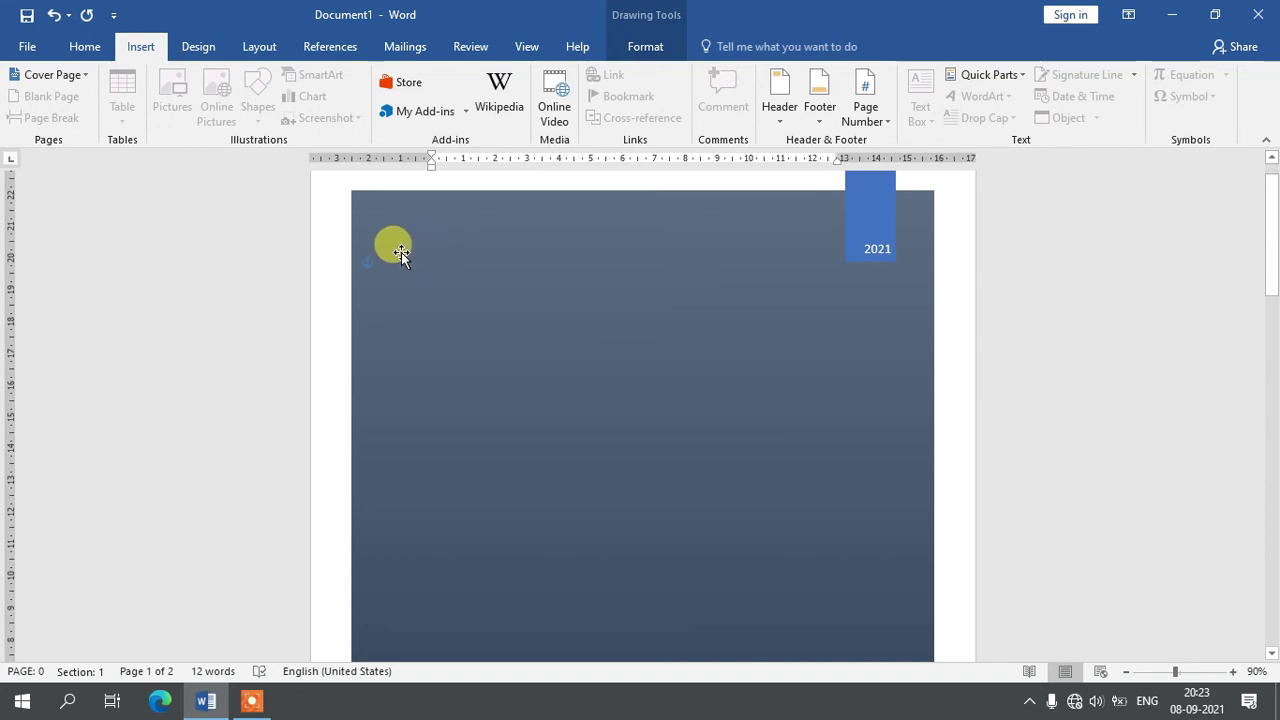
- Apply the Red Violet theme colour scheme from the Design tab
{"action": "left_click", "coordinate": [193, 46]}
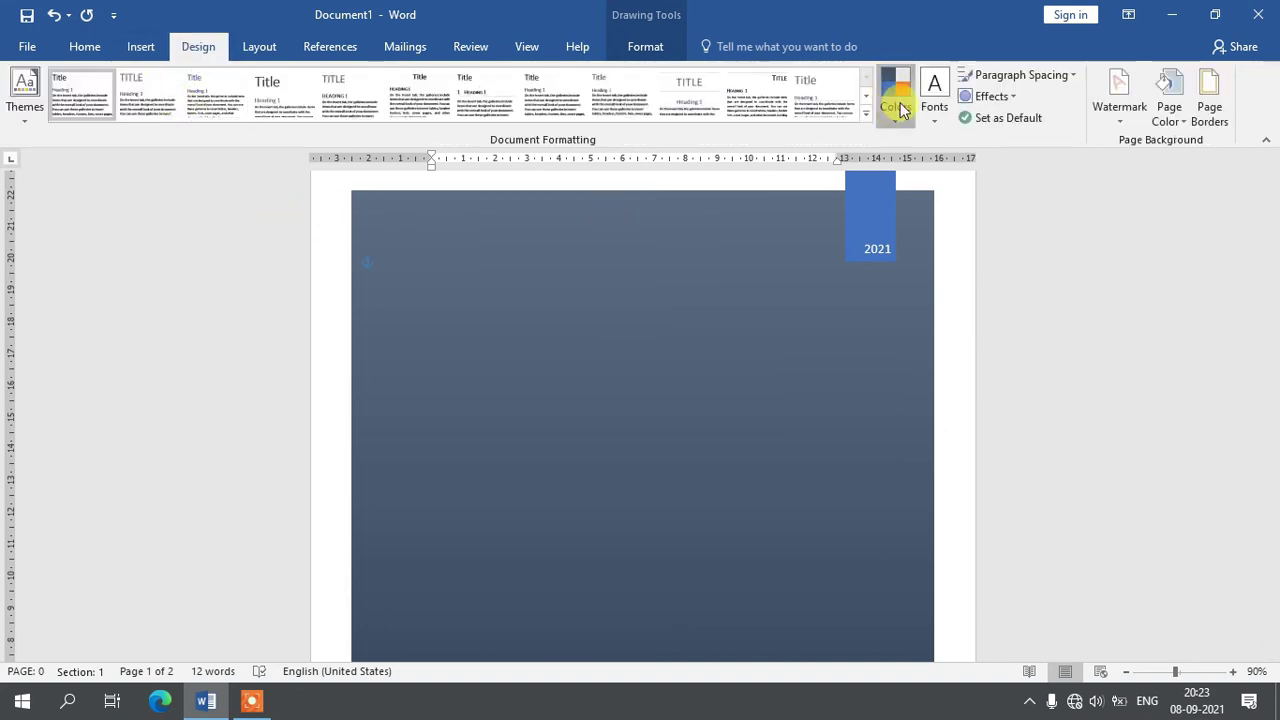
{"action": "left_click", "coordinate": [896, 106]}
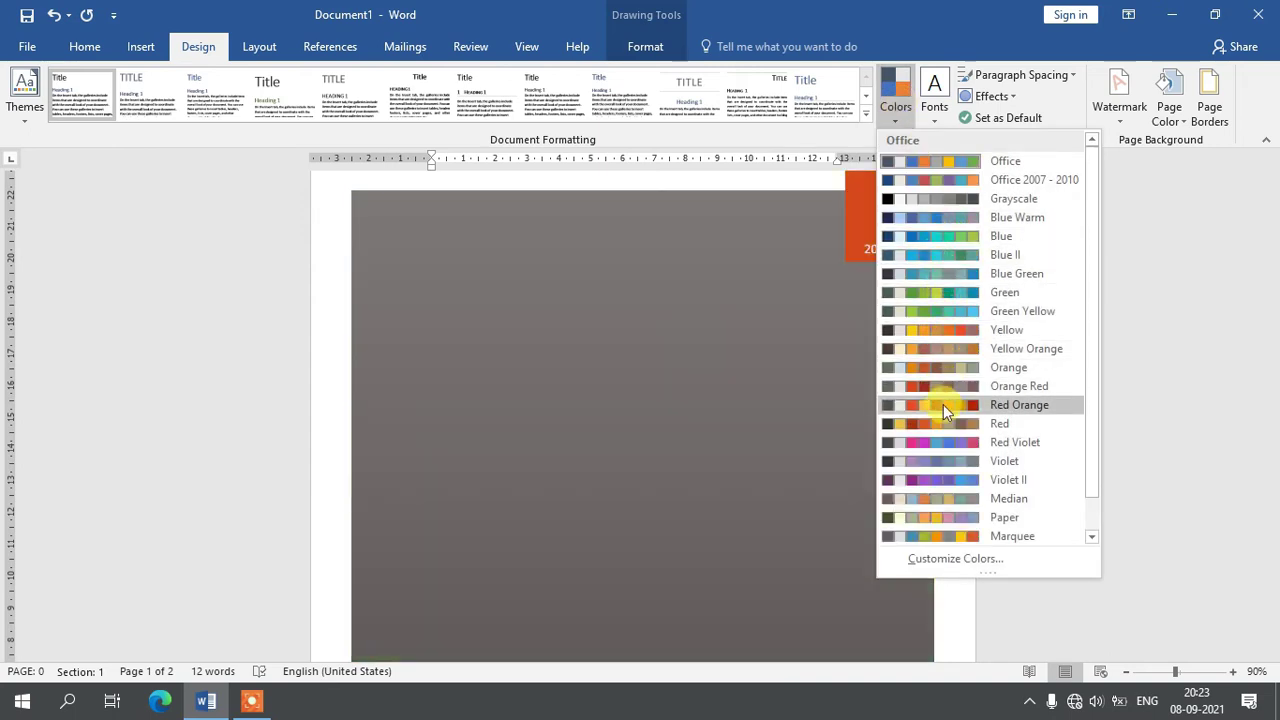
{"action": "left_click", "coordinate": [938, 438]}
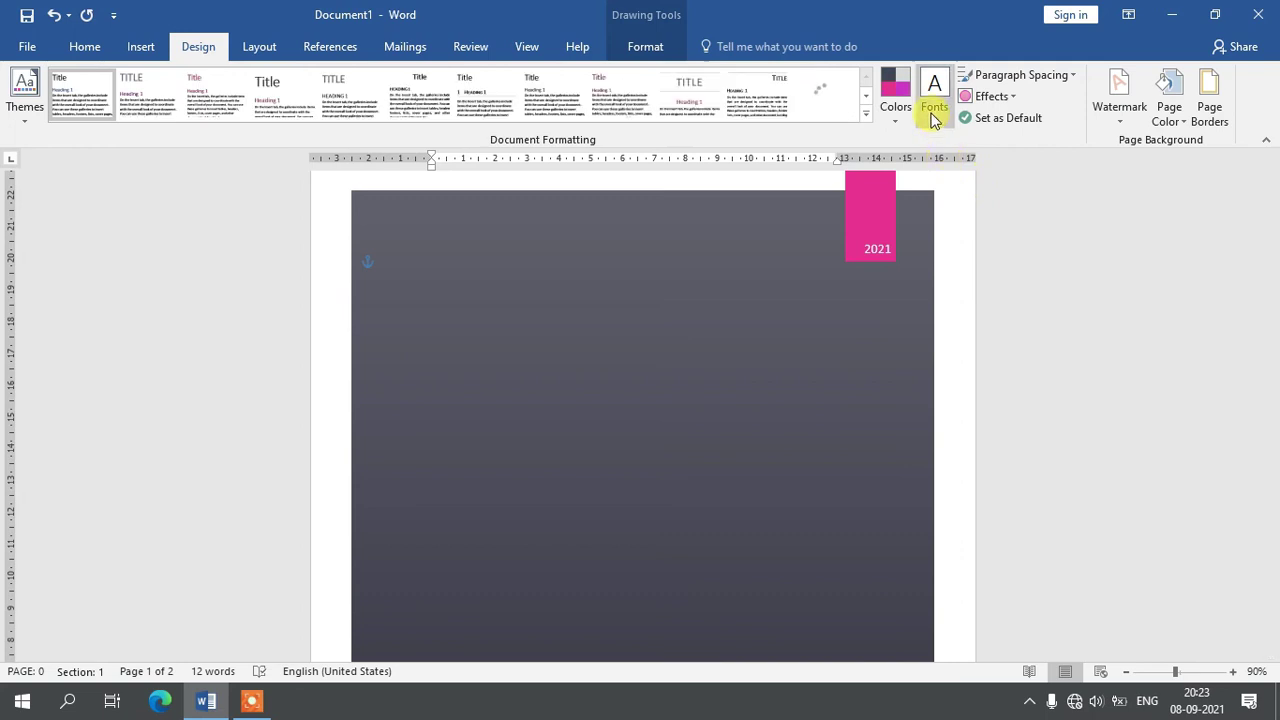
{"action": "scroll", "coordinate": [826, 397], "scroll_direction": "down", "scroll_amount": 1}
{"action": "scroll", "coordinate": [826, 397], "scroll_direction": "down", "scroll_amount": 2}
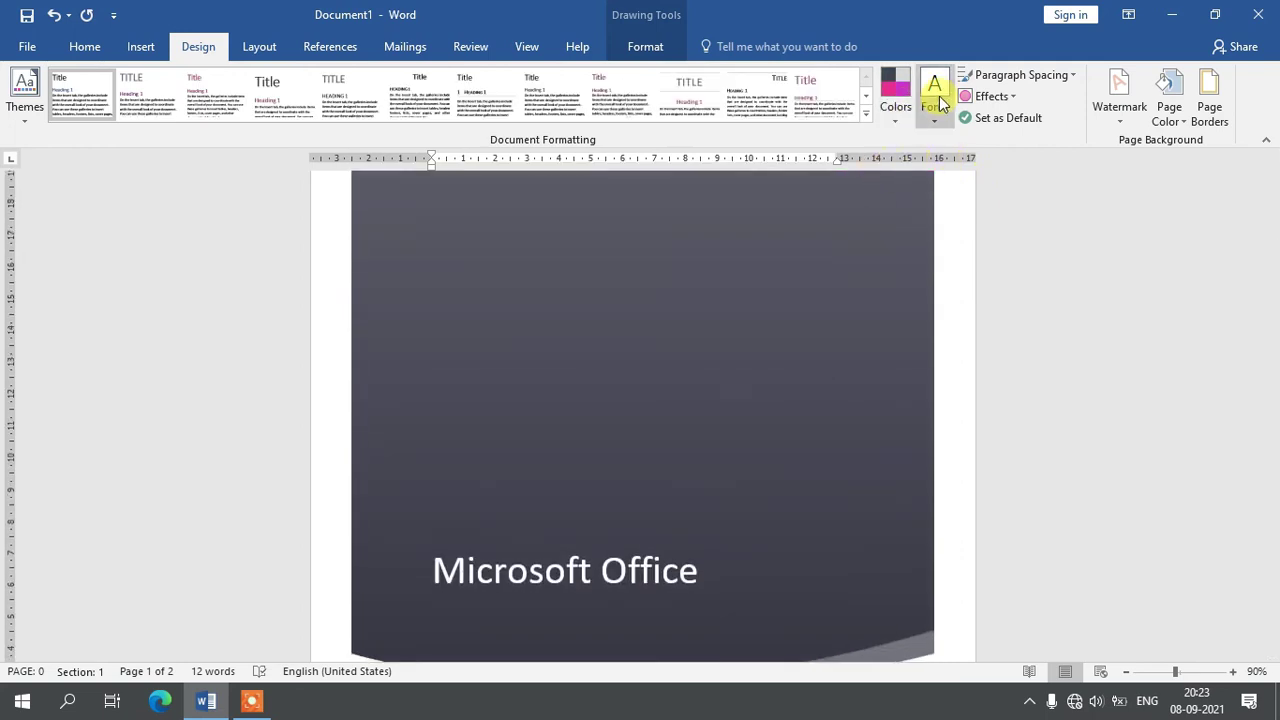
- Switch the theme font set to Candara after briefly trying Arial
{"action": "left_click", "coordinate": [934, 115]}
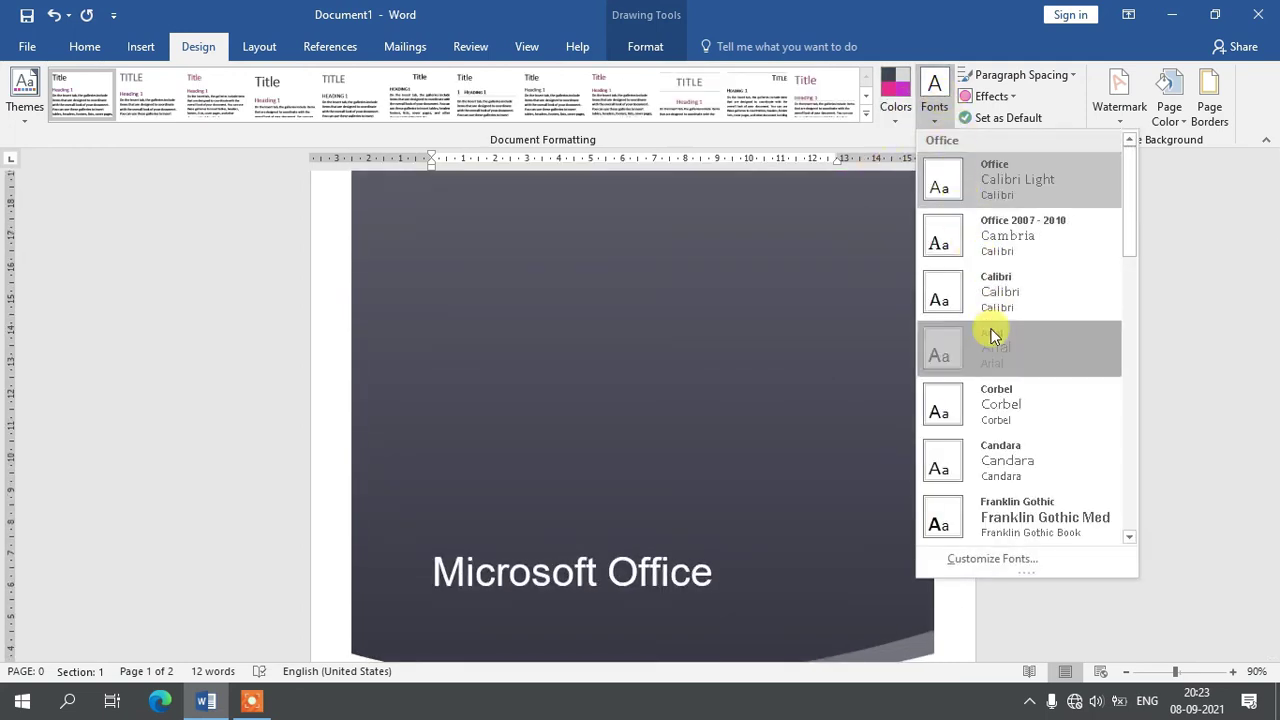
{"action": "left_click", "coordinate": [994, 340]}
{"action": "left_click", "coordinate": [936, 118]}
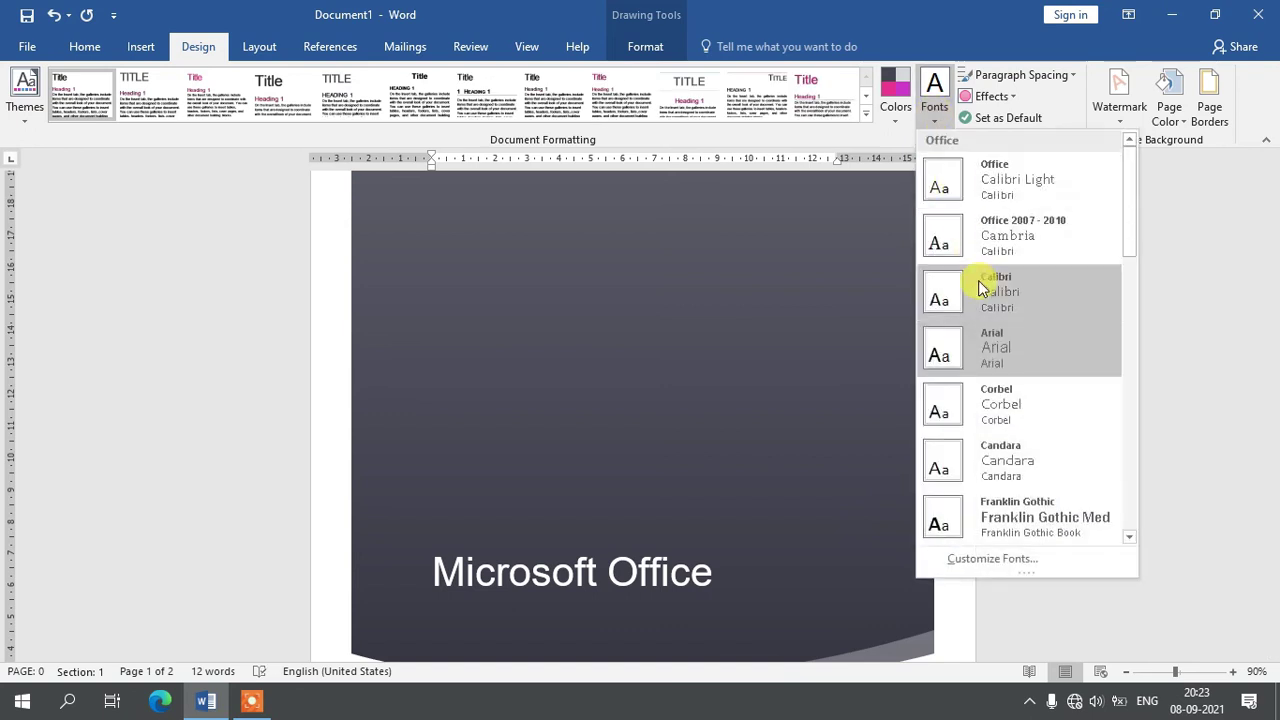
{"action": "left_click", "coordinate": [993, 448]}
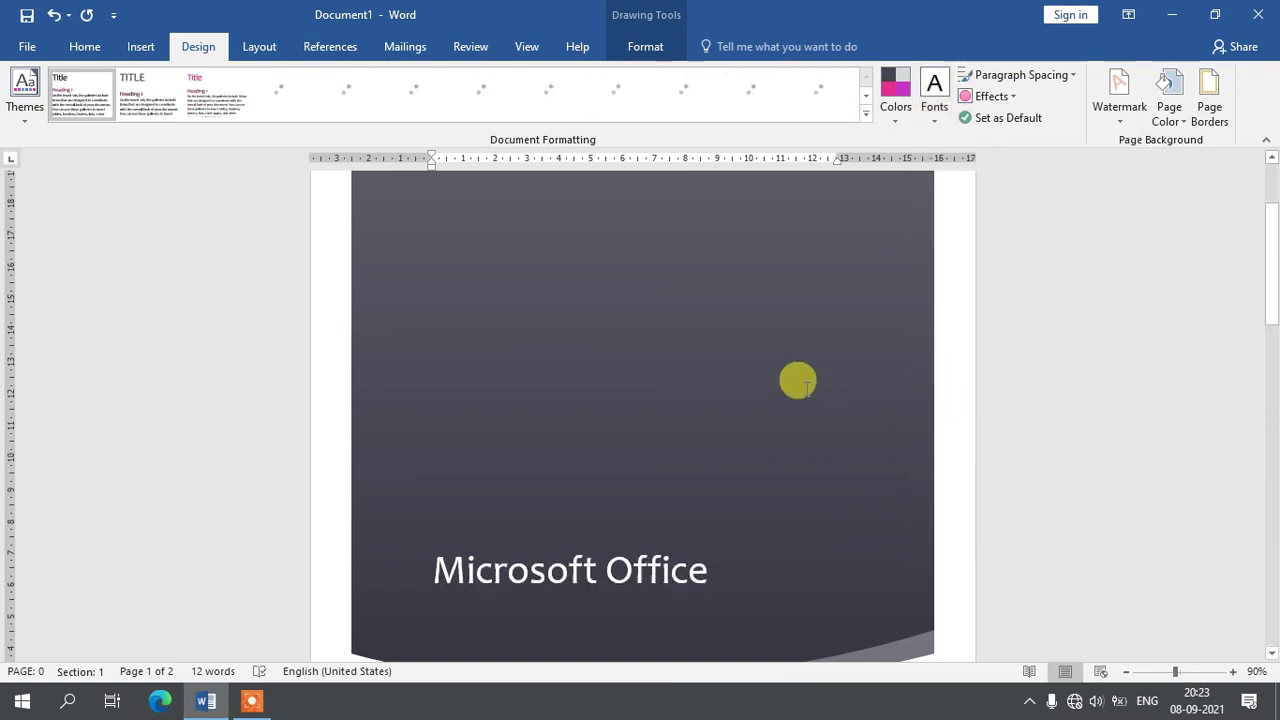
{"action": "scroll", "coordinate": [770, 400], "scroll_direction": "down", "scroll_amount": 8}
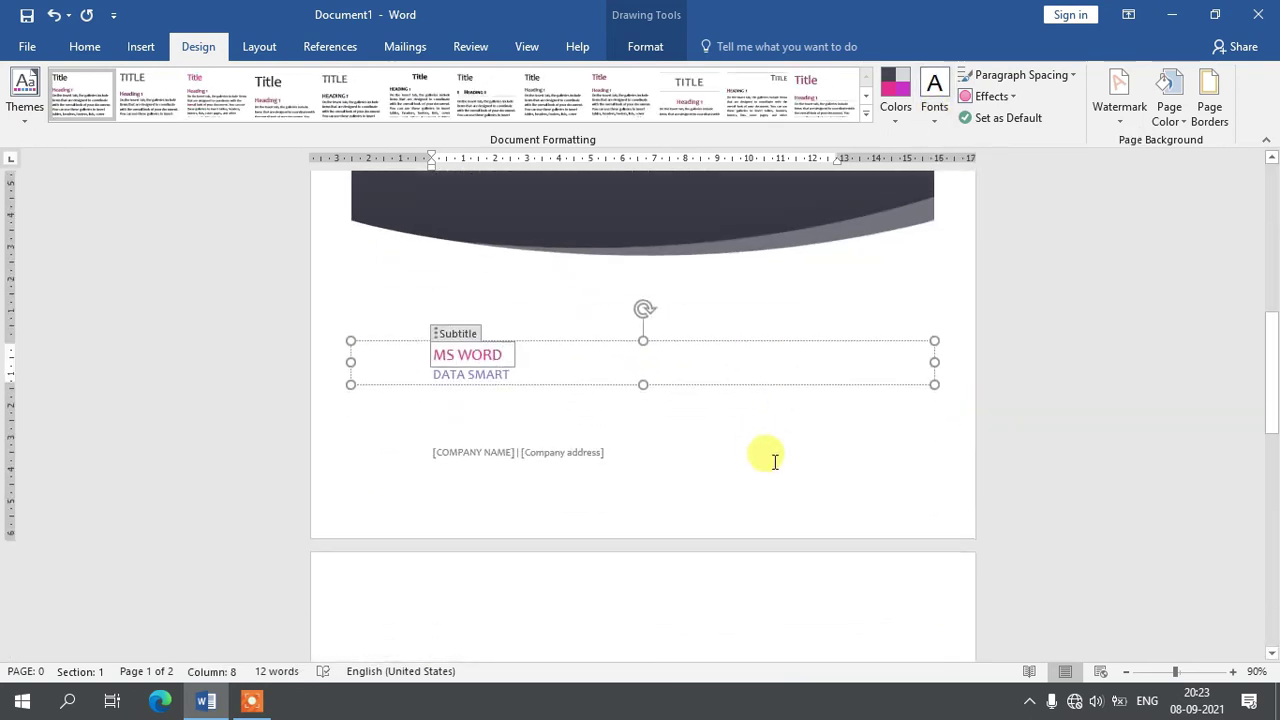
- Deselect the subtitle, review the restyled cover page, and place the cursor on page 2
{"action": "left_click", "coordinate": [791, 471]}
{"action": "scroll", "coordinate": [731, 441], "scroll_direction": "down", "scroll_amount": 2, "text": "ctrl"}
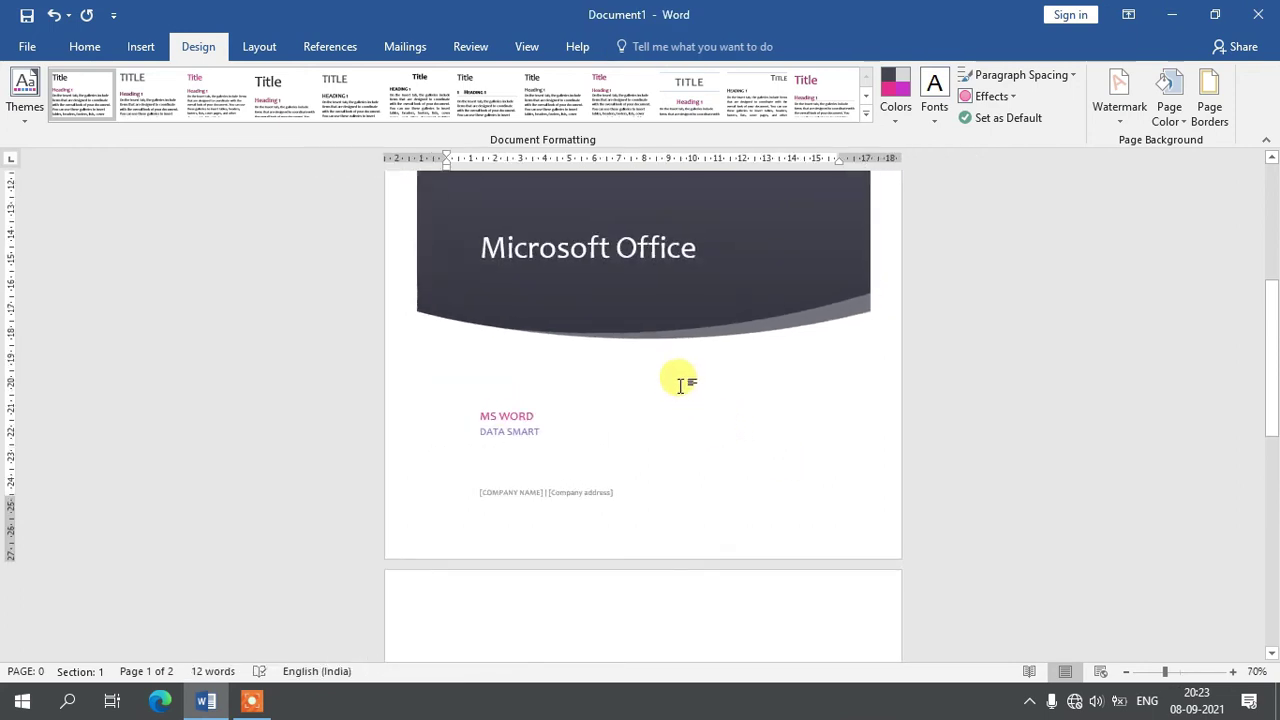
{"action": "scroll", "coordinate": [528, 320], "scroll_direction": "up", "scroll_amount": 2}
{"action": "scroll", "coordinate": [391, 309], "scroll_direction": "up", "scroll_amount": 3}
{"action": "scroll", "coordinate": [410, 313], "scroll_direction": "up", "scroll_amount": 2}
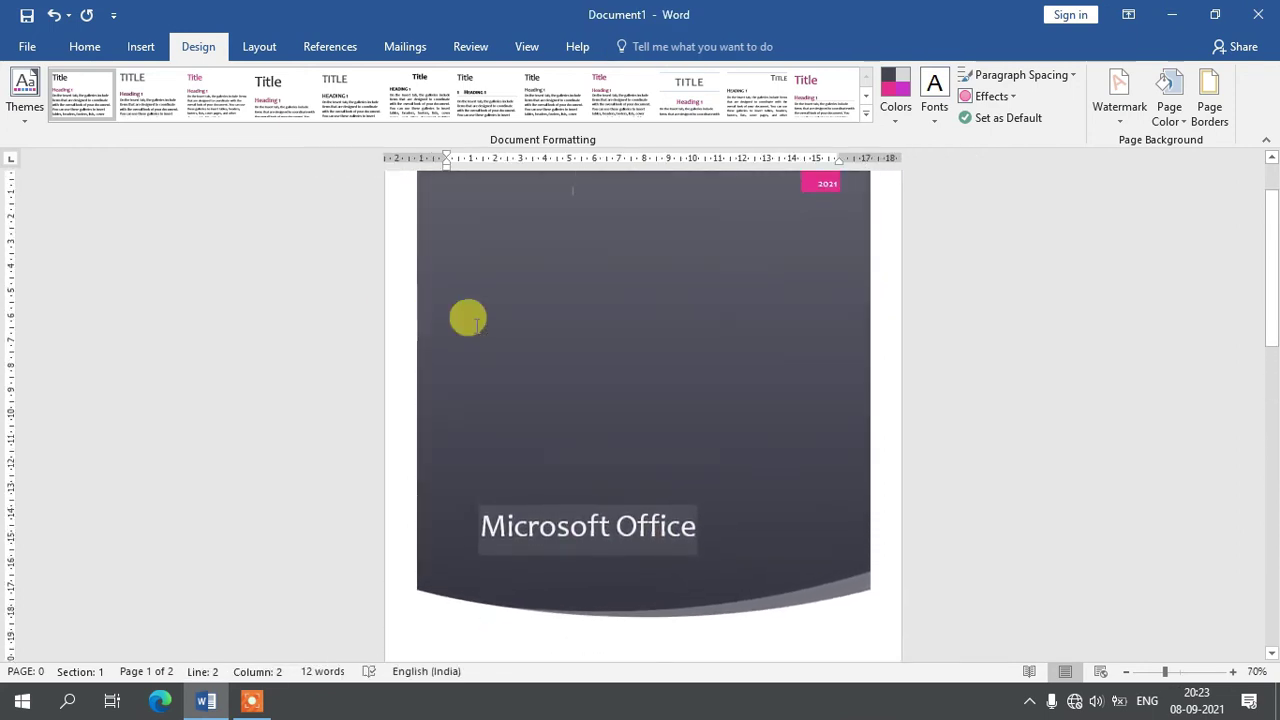
{"action": "scroll", "coordinate": [510, 320], "scroll_direction": "up", "scroll_amount": 2}
{"action": "scroll", "coordinate": [558, 330], "scroll_direction": "down", "scroll_amount": 2}
{"action": "scroll", "coordinate": [570, 370], "scroll_direction": "down", "scroll_amount": 3}
{"action": "scroll", "coordinate": [574, 420], "scroll_direction": "down", "scroll_amount": 3}
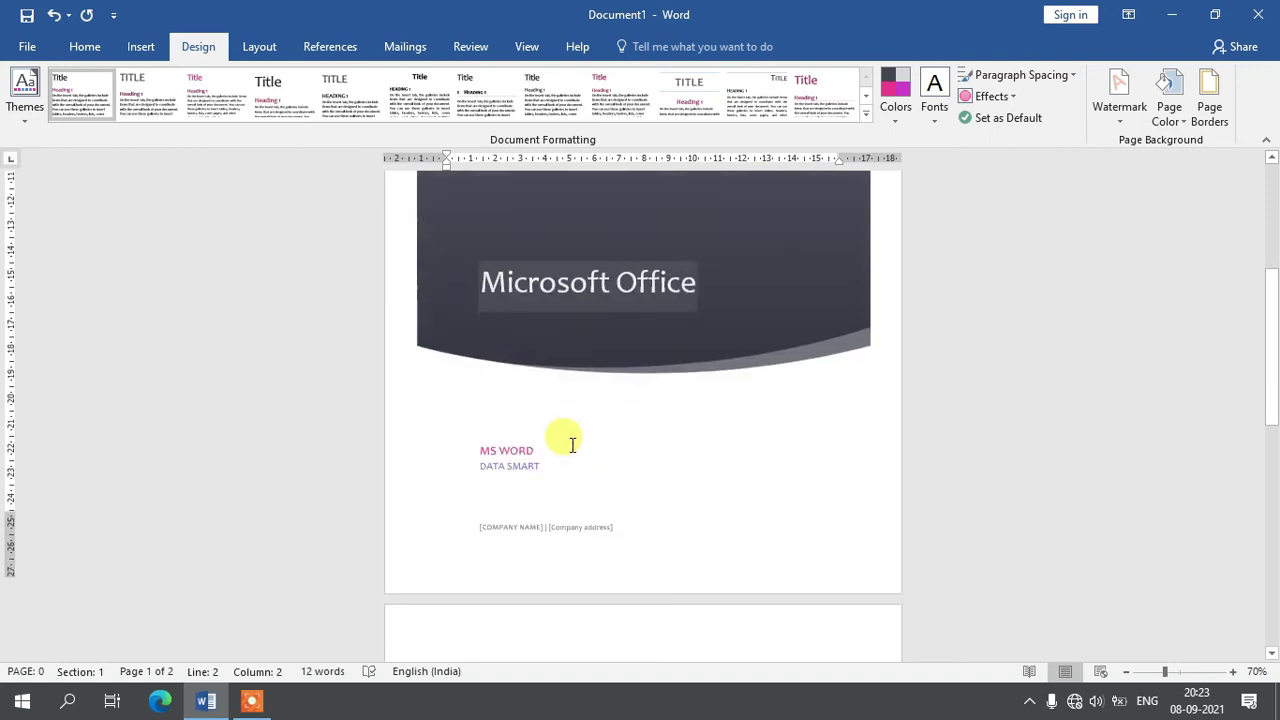
{"action": "scroll", "coordinate": [540, 480], "scroll_direction": "down", "scroll_amount": 3}
{"action": "scroll", "coordinate": [518, 525], "scroll_direction": "up", "scroll_amount": 2, "text": "ctrl"}
{"action": "left_click", "coordinate": [516, 530]}
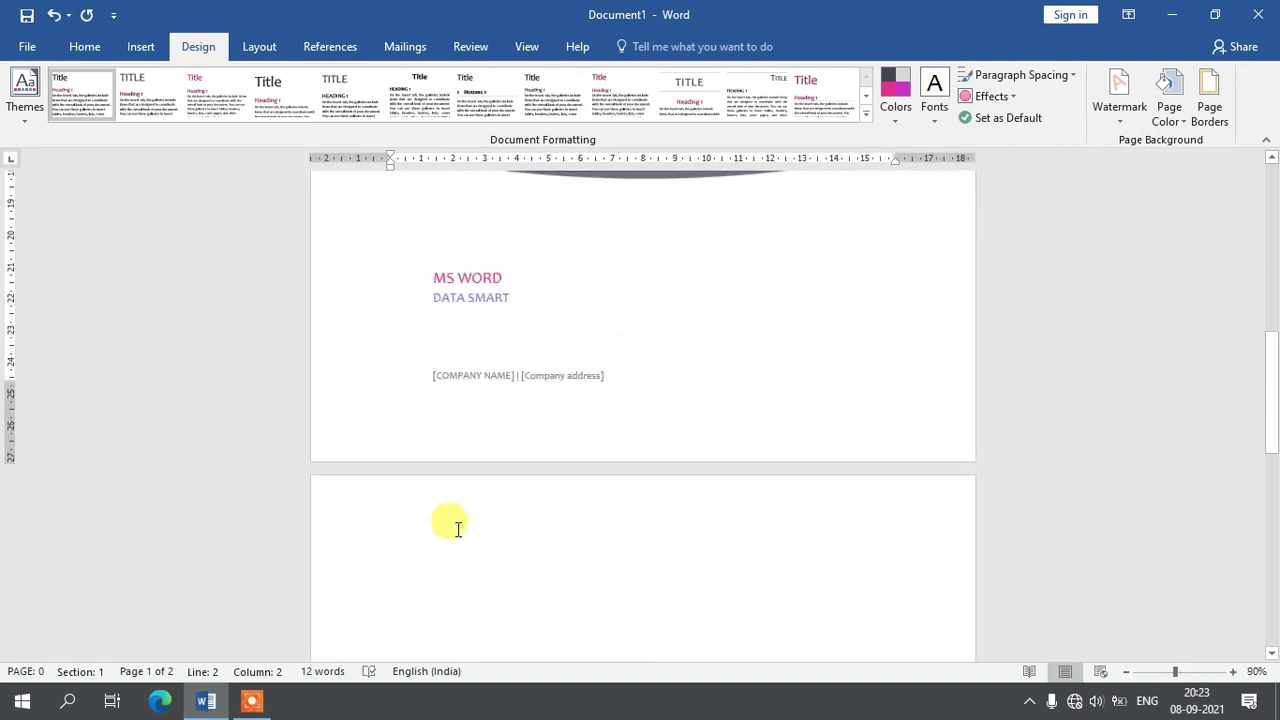
{"action": "left_click", "coordinate": [137, 47]}
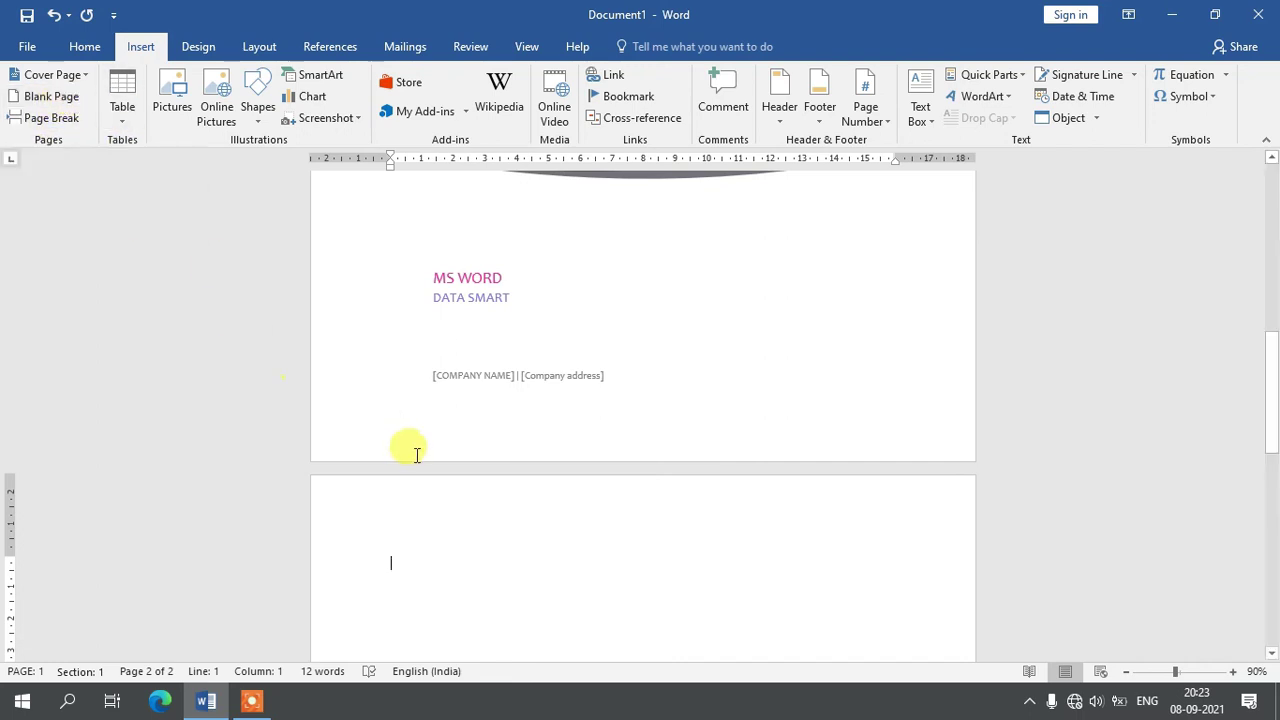
- Generate sample paragraphs on page 2 with =rand() and place the cursor before 'Video'
{"action": "scroll", "coordinate": [400, 465], "scroll_direction": "down", "scroll_amount": 2}
{"action": "type", "text": "=rand("}
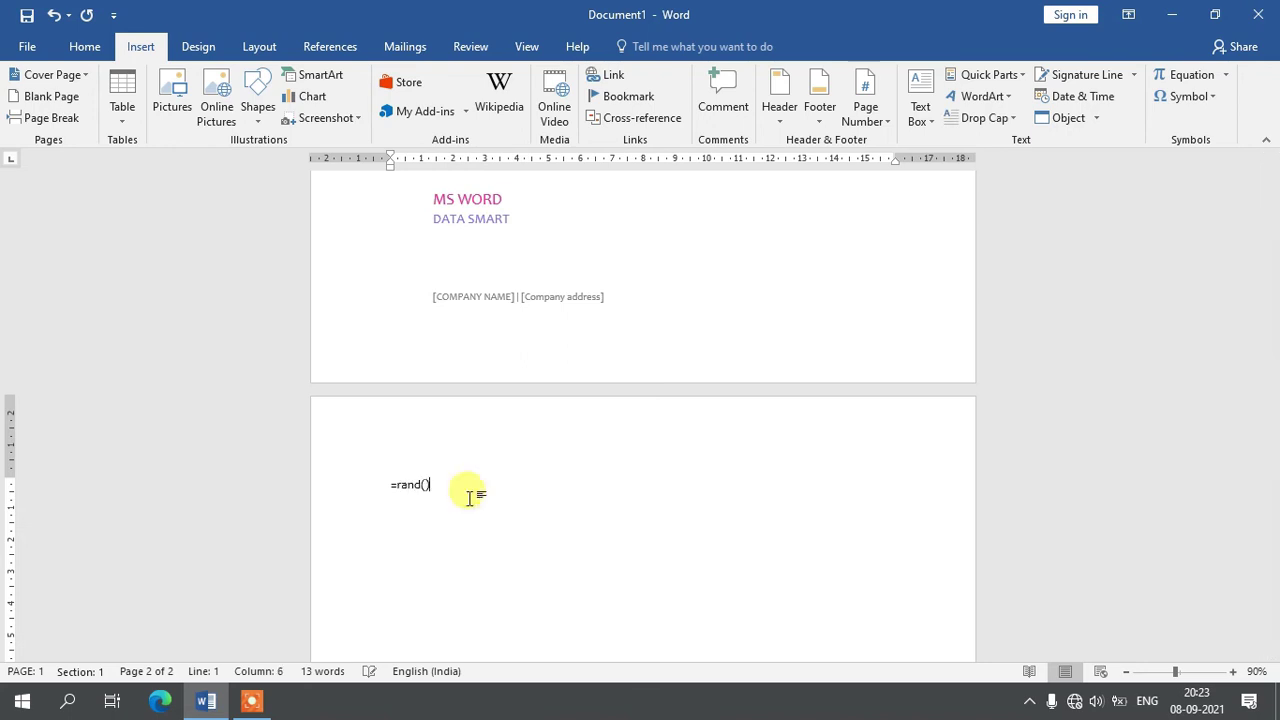
{"action": "key", "text": "Return"}
{"action": "scroll", "coordinate": [460, 490], "scroll_direction": "down", "scroll_amount": 2}
{"action": "scroll", "coordinate": [510, 333], "scroll_direction": "up", "scroll_amount": 2}
{"action": "scroll", "coordinate": [505, 340], "scroll_direction": "up", "scroll_amount": 2}
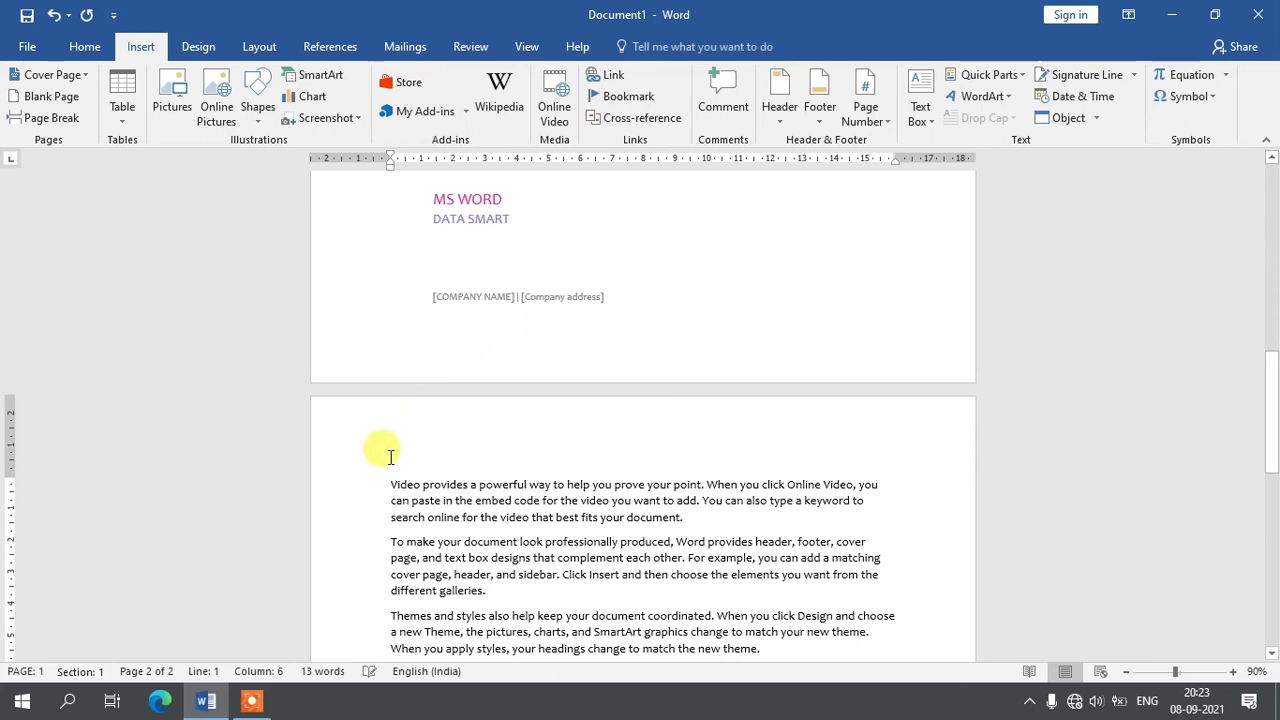
{"action": "left_click", "coordinate": [388, 480]}
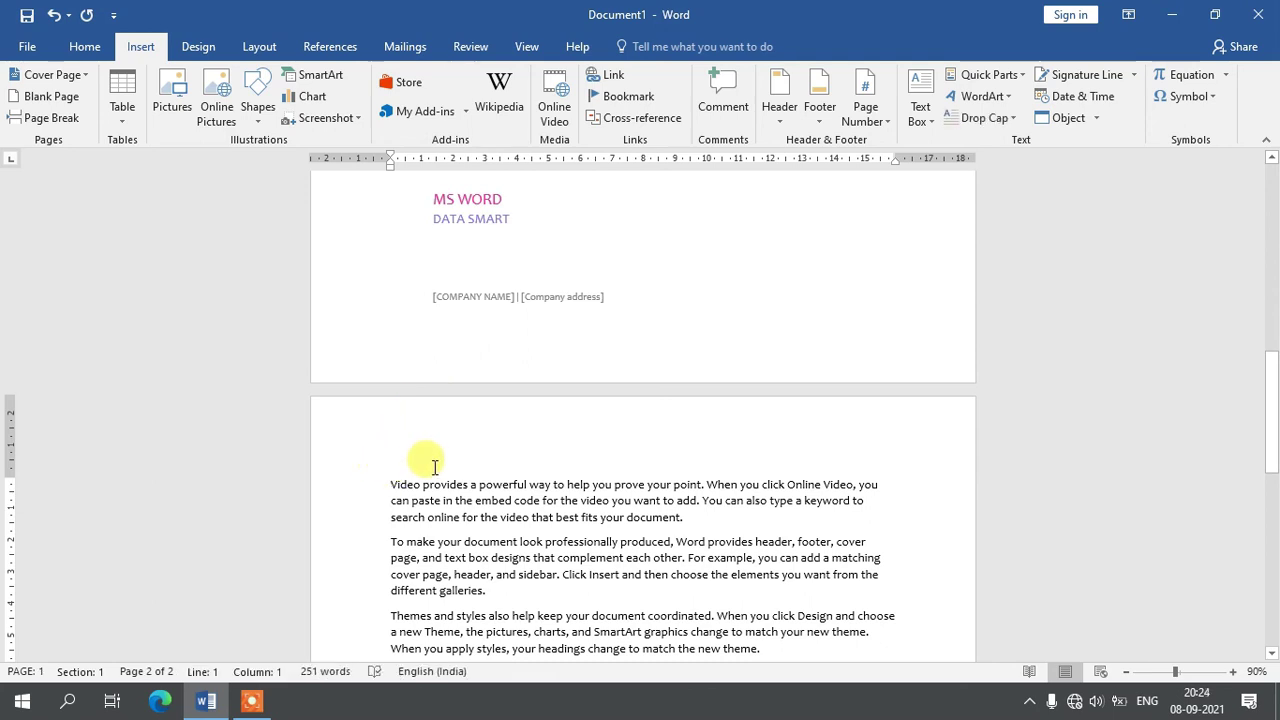
- Insert a blank page before the filler text, making the document three pages
{"action": "left_click", "coordinate": [58, 103]}
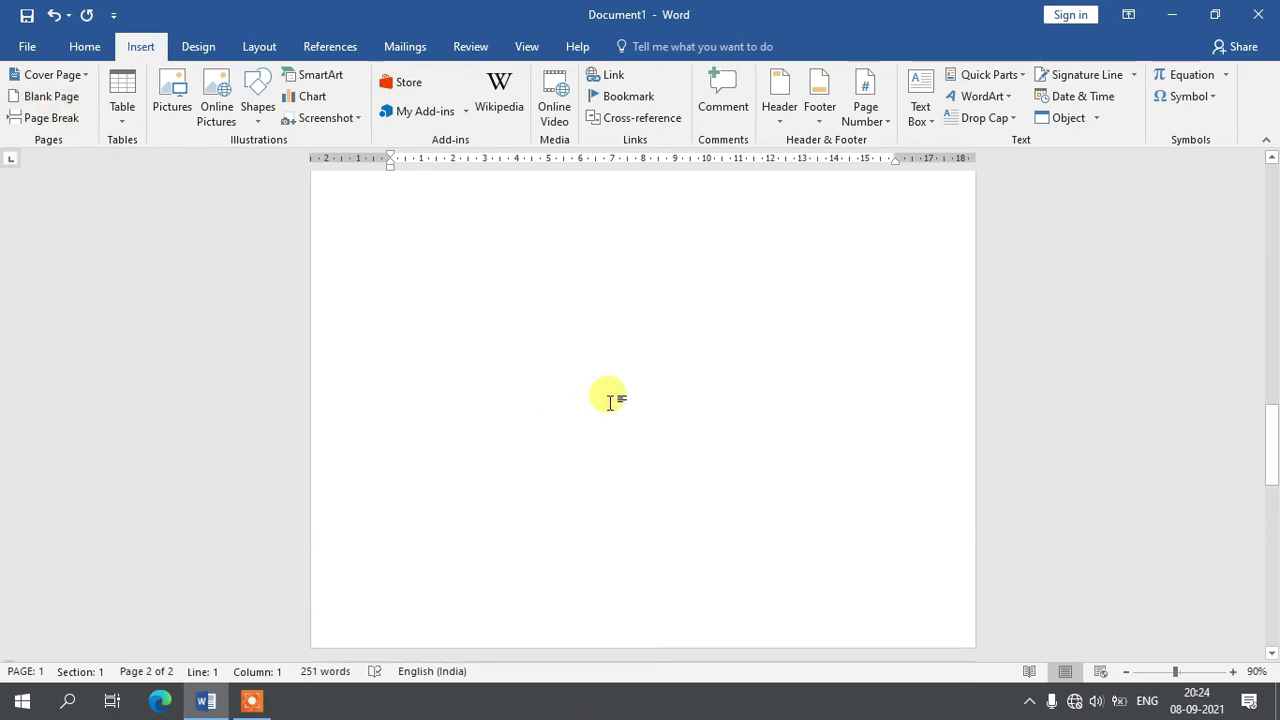
{"action": "scroll", "coordinate": [600, 320], "scroll_direction": "up", "scroll_amount": 3}
{"action": "scroll", "coordinate": [603, 308], "scroll_direction": "down", "scroll_amount": 3}
{"action": "scroll", "coordinate": [549, 422], "scroll_direction": "down", "scroll_amount": 1}
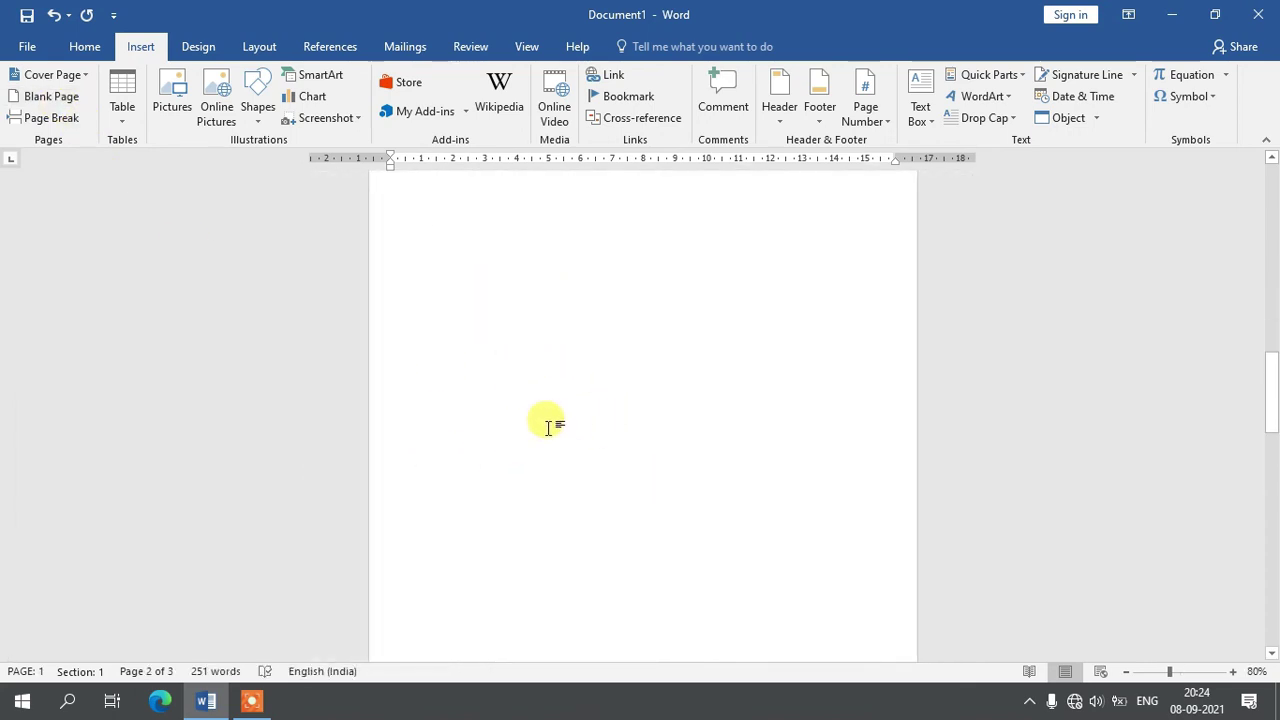
{"action": "scroll", "coordinate": [549, 422], "scroll_direction": "up", "scroll_amount": 3}
{"action": "scroll", "coordinate": [491, 420], "scroll_direction": "up", "scroll_amount": 1}
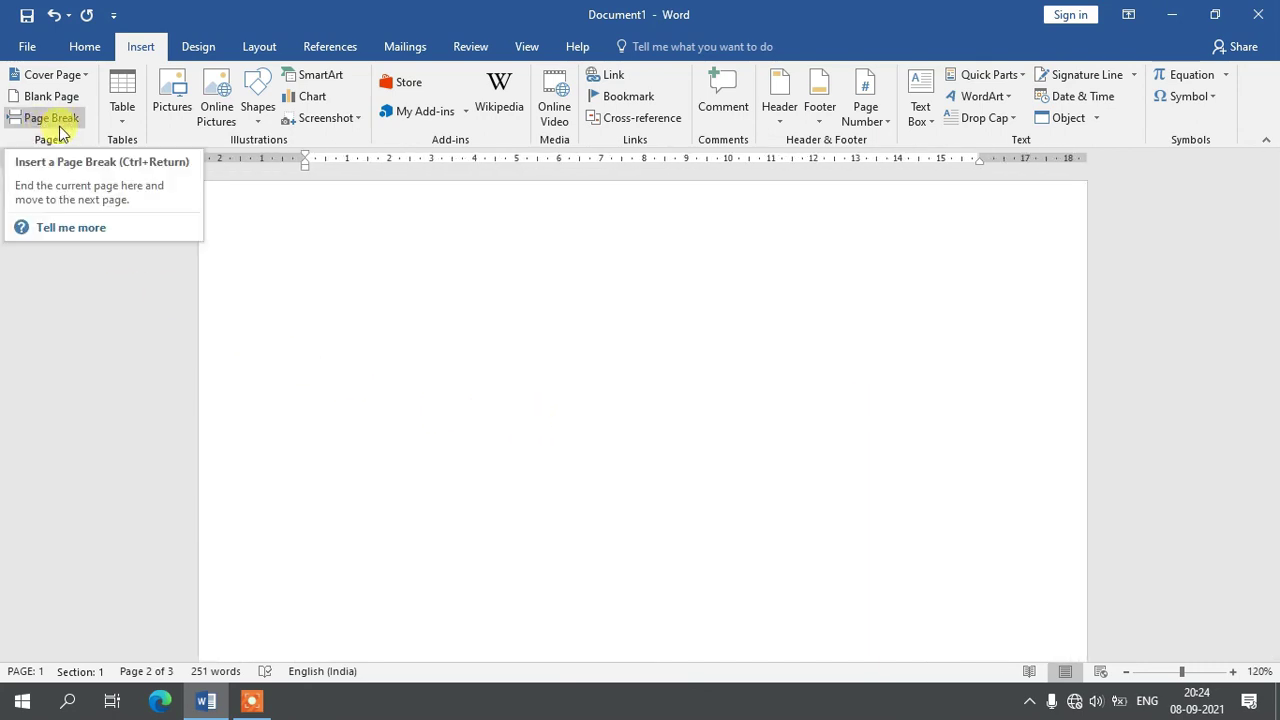
- Place the cursor at the start of the 'Themes and styles' paragraph on page 3
{"action": "scroll", "coordinate": [626, 442], "scroll_direction": "down", "scroll_amount": 2}
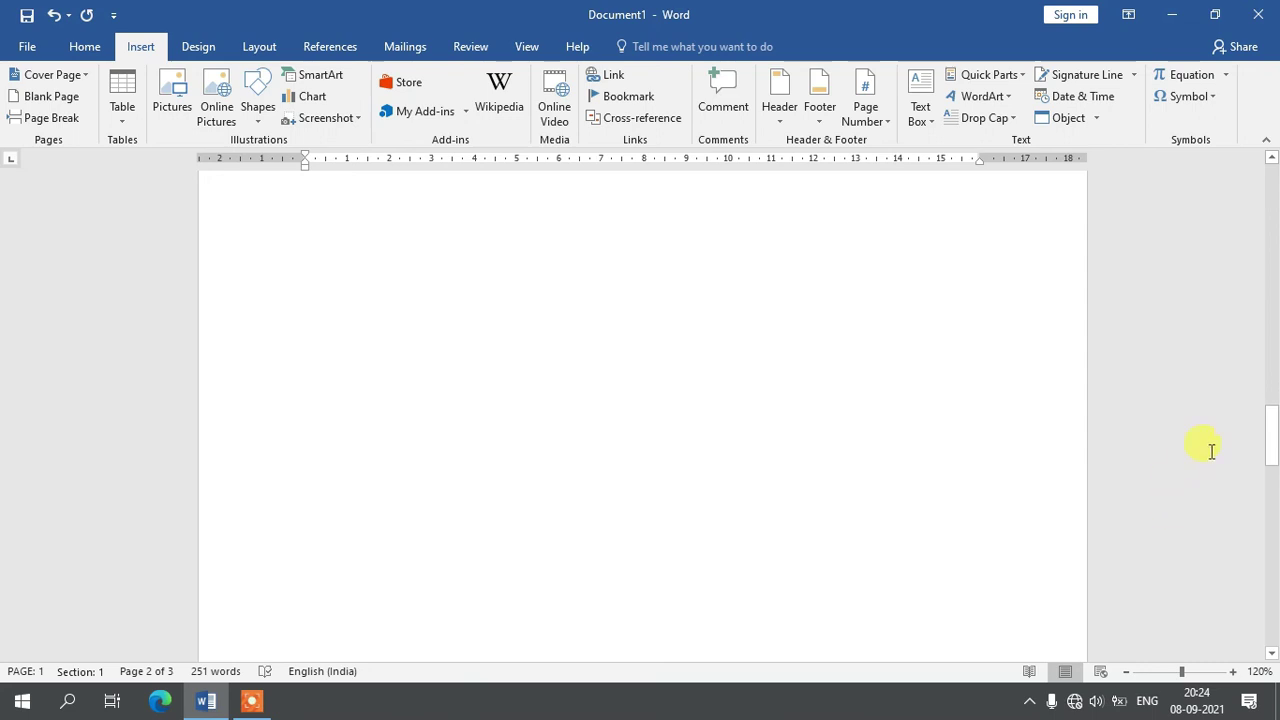
{"action": "left_click_drag", "start_coordinate": [1268, 442], "coordinate": [1270, 540]}
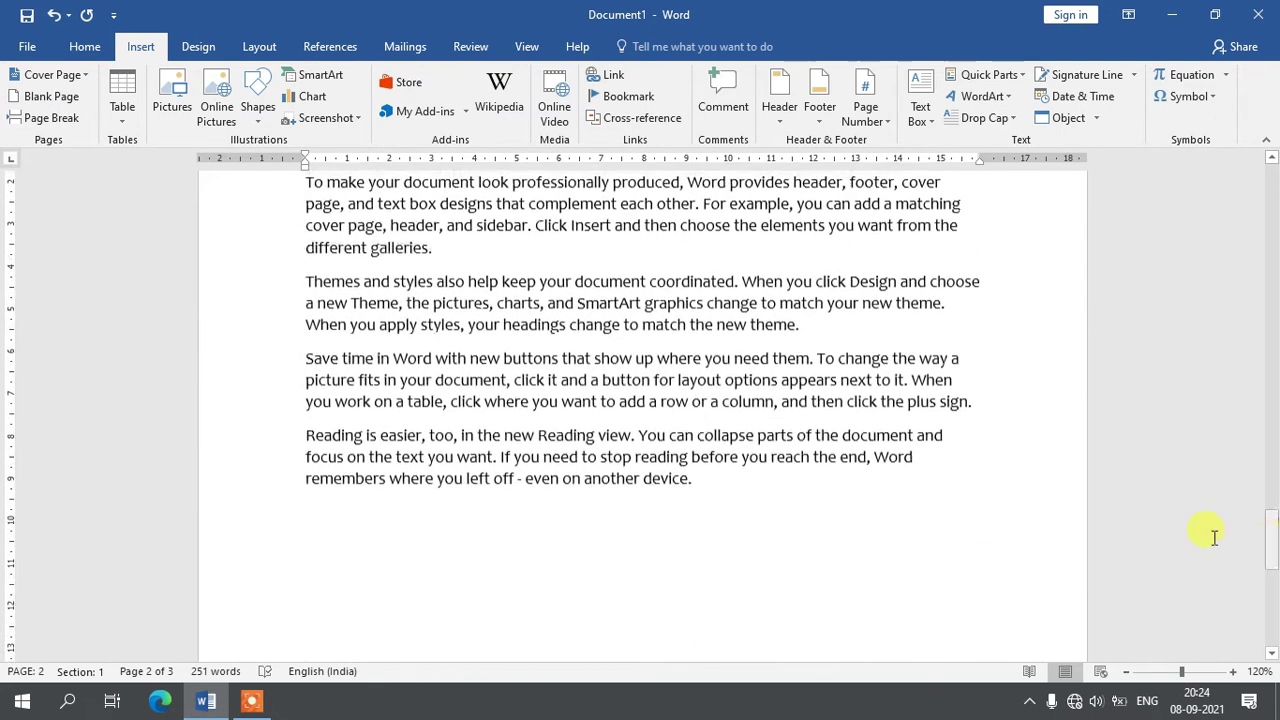
{"action": "left_click", "coordinate": [303, 283]}
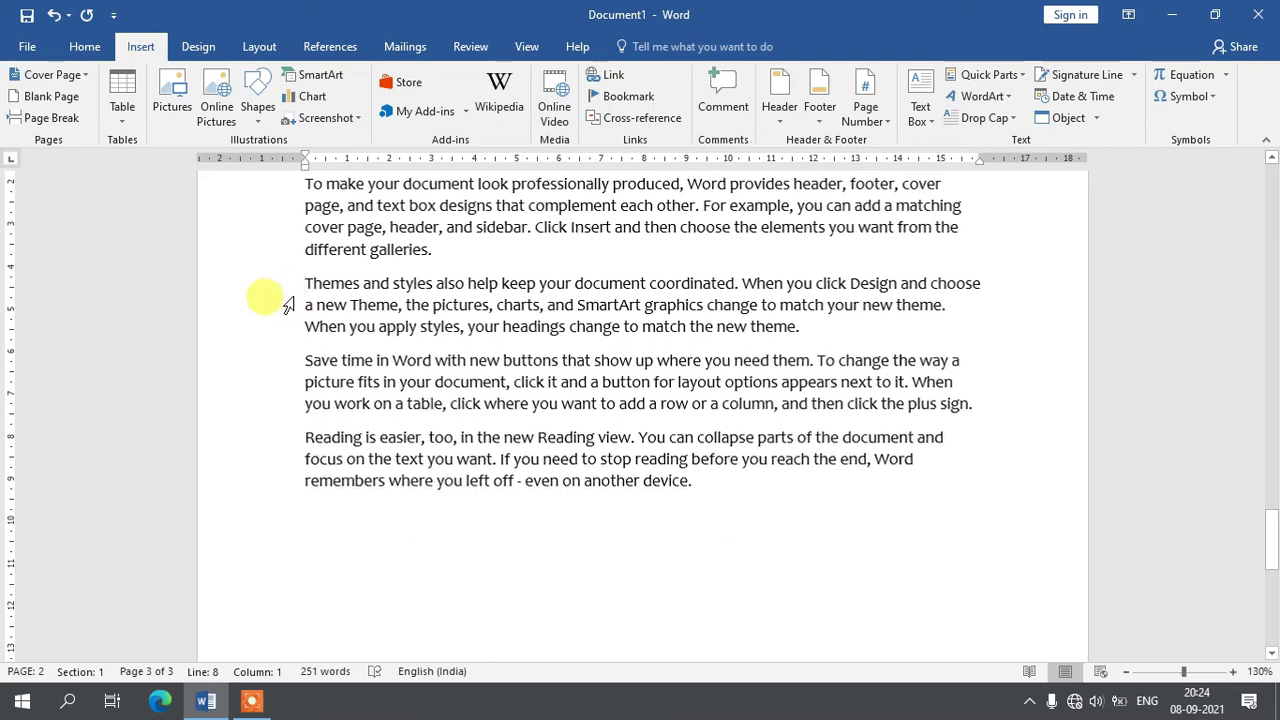
{"action": "scroll", "coordinate": [265, 295], "scroll_direction": "up", "scroll_amount": 9, "text": "ctrl"}
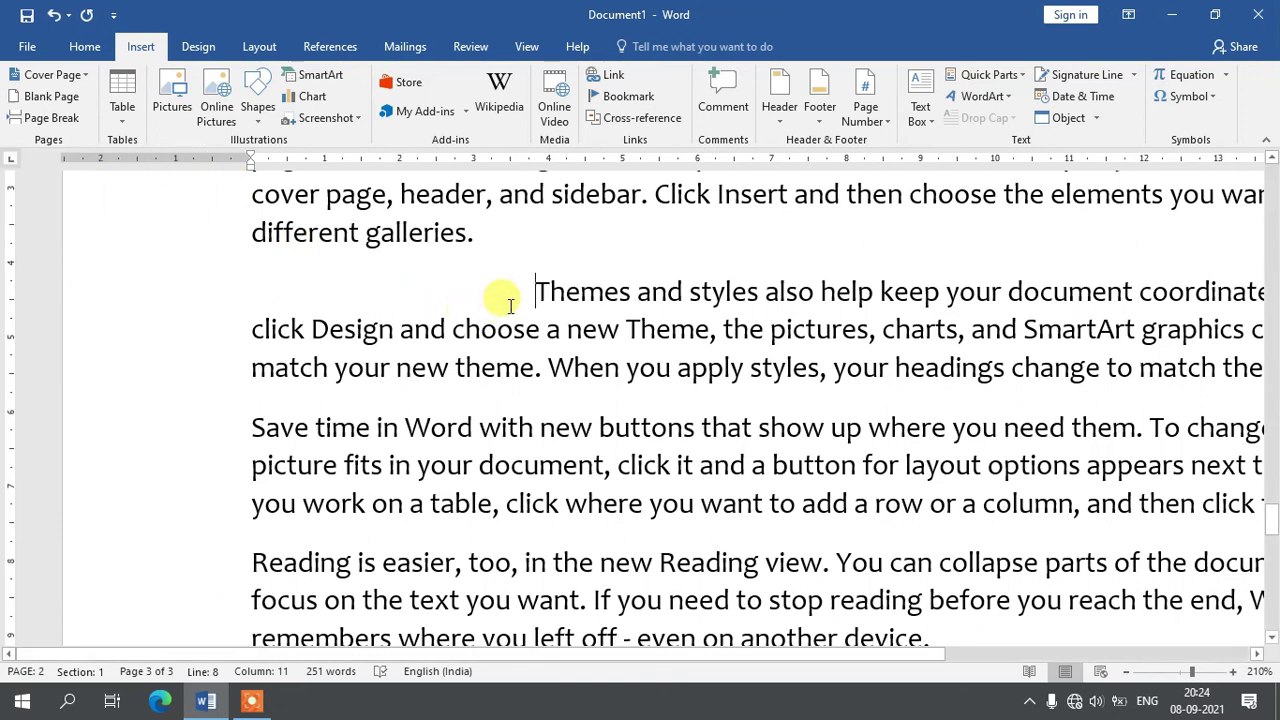
- Insert a page break before the 'Themes and styles' paragraph, making the document four pages long
{"action": "key", "text": "ctrl+Return"}
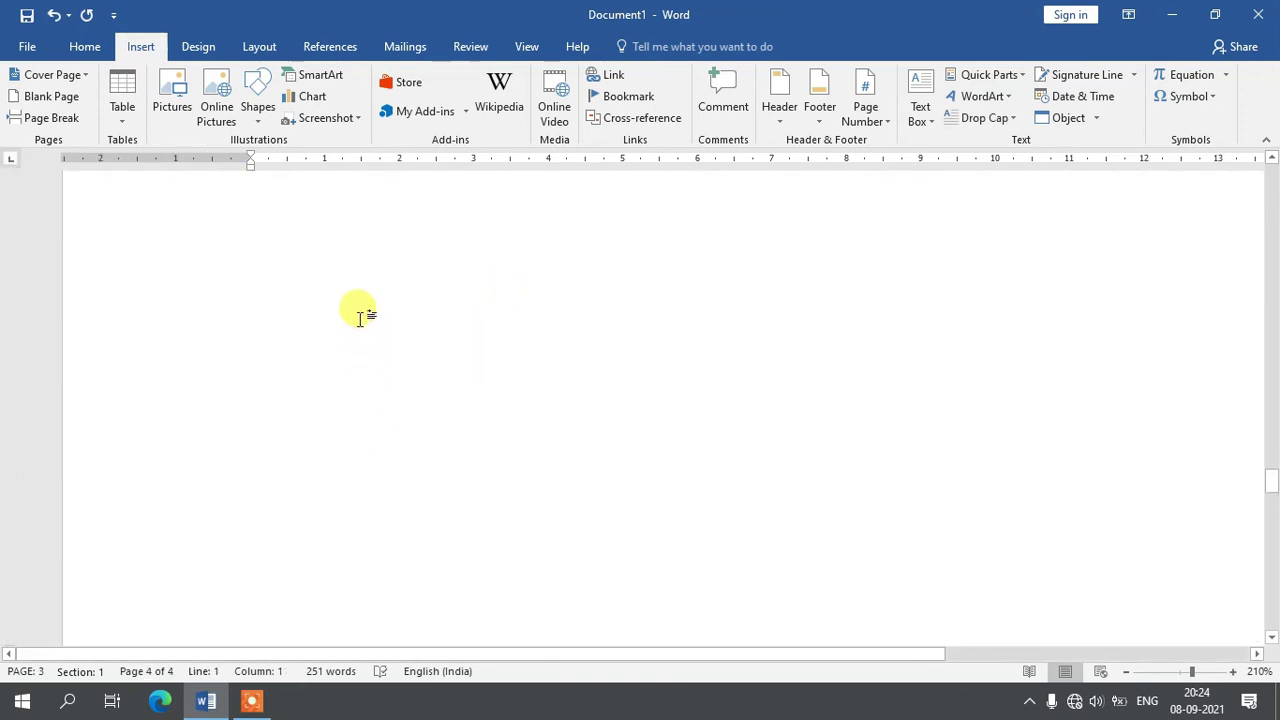
{"action": "scroll", "coordinate": [410, 330], "scroll_direction": "up", "scroll_amount": 5}
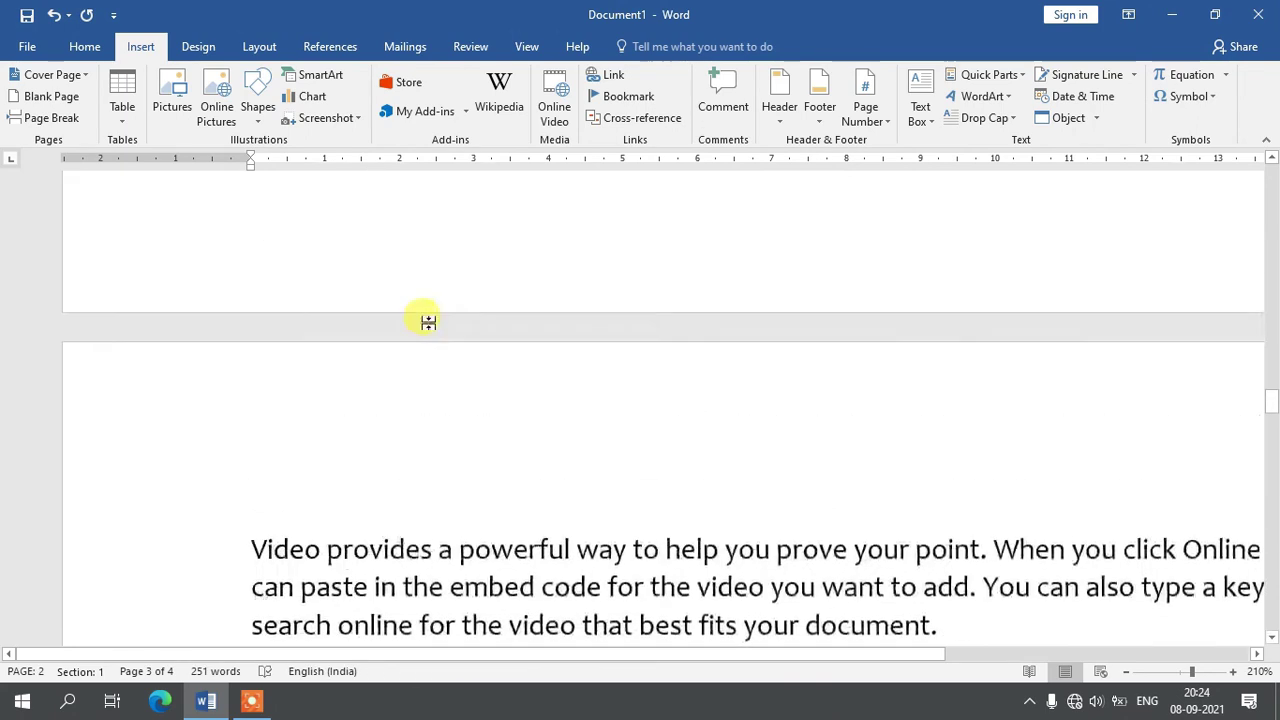
{"action": "scroll", "coordinate": [415, 372], "scroll_direction": "down", "scroll_amount": 1}
{"action": "scroll", "coordinate": [423, 486], "scroll_direction": "down", "scroll_amount": 4}
{"action": "scroll", "coordinate": [451, 431], "scroll_direction": "down", "scroll_amount": 3}
{"action": "scroll", "coordinate": [451, 426], "scroll_direction": "down", "scroll_amount": 2}
{"action": "scroll", "coordinate": [451, 438], "scroll_direction": "down", "scroll_amount": 2}
{"action": "scroll", "coordinate": [445, 440], "scroll_direction": "down", "scroll_amount": 3}
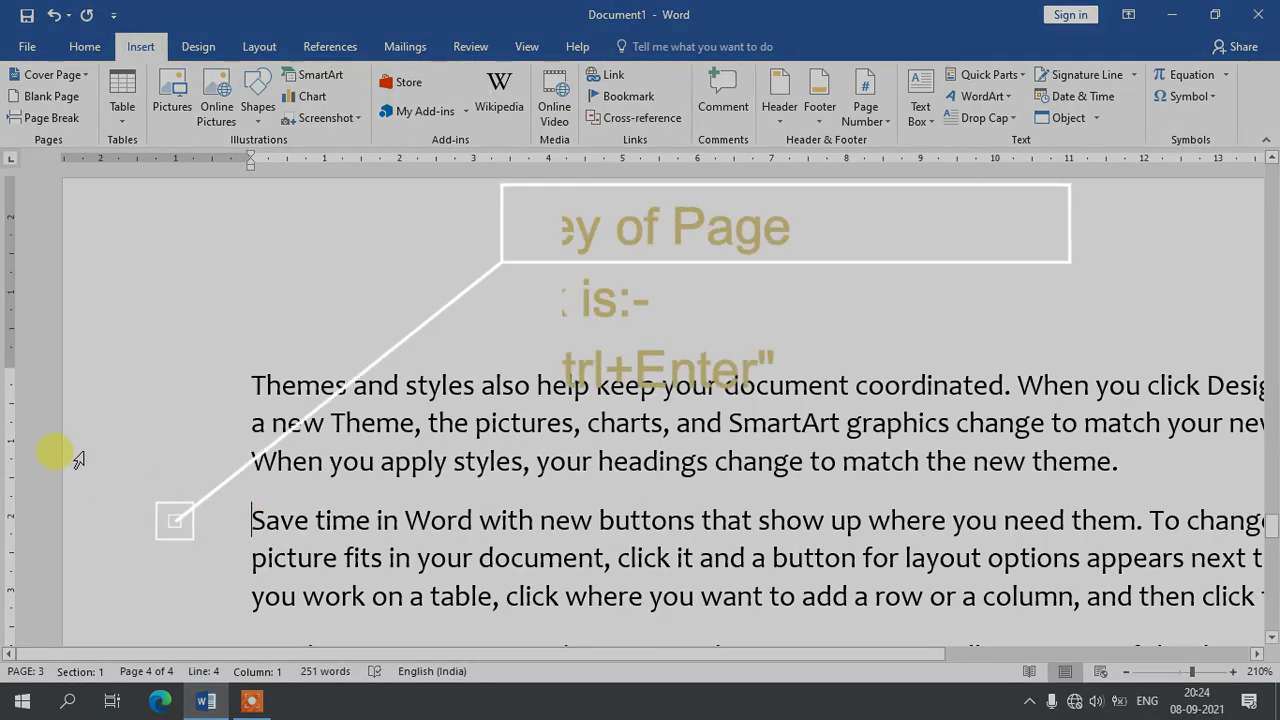
- Insert a page break before 'Save time in Word', bringing the document to five pages
{"action": "key", "text": "ctrl+Return"}
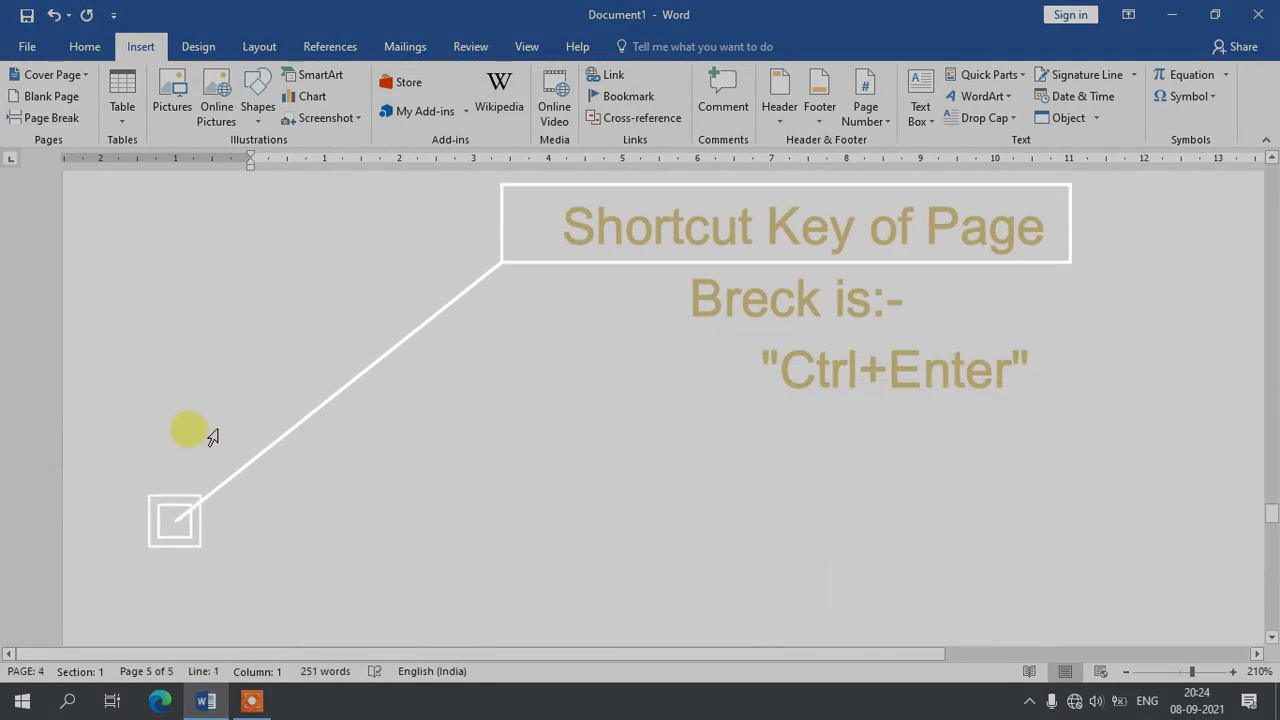
{"action": "scroll", "coordinate": [254, 372], "scroll_direction": "up", "scroll_amount": 5}
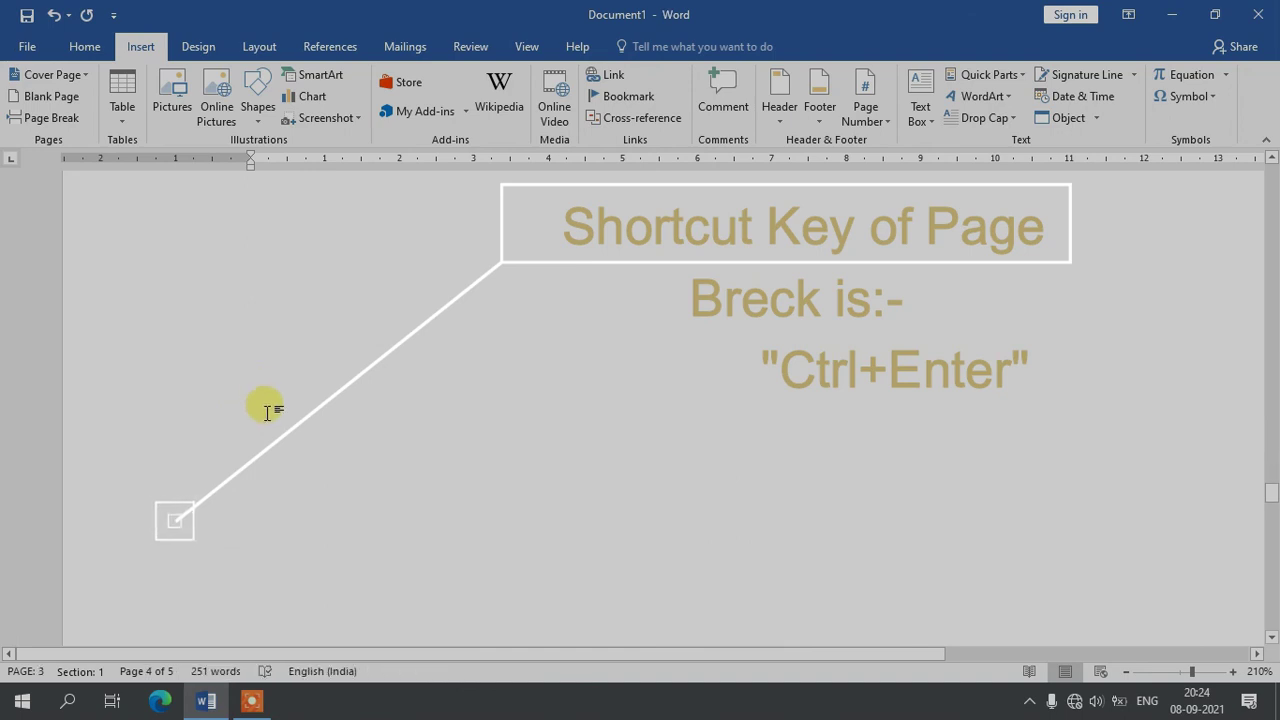
{"action": "scroll", "coordinate": [330, 560], "scroll_direction": "down", "scroll_amount": 2}
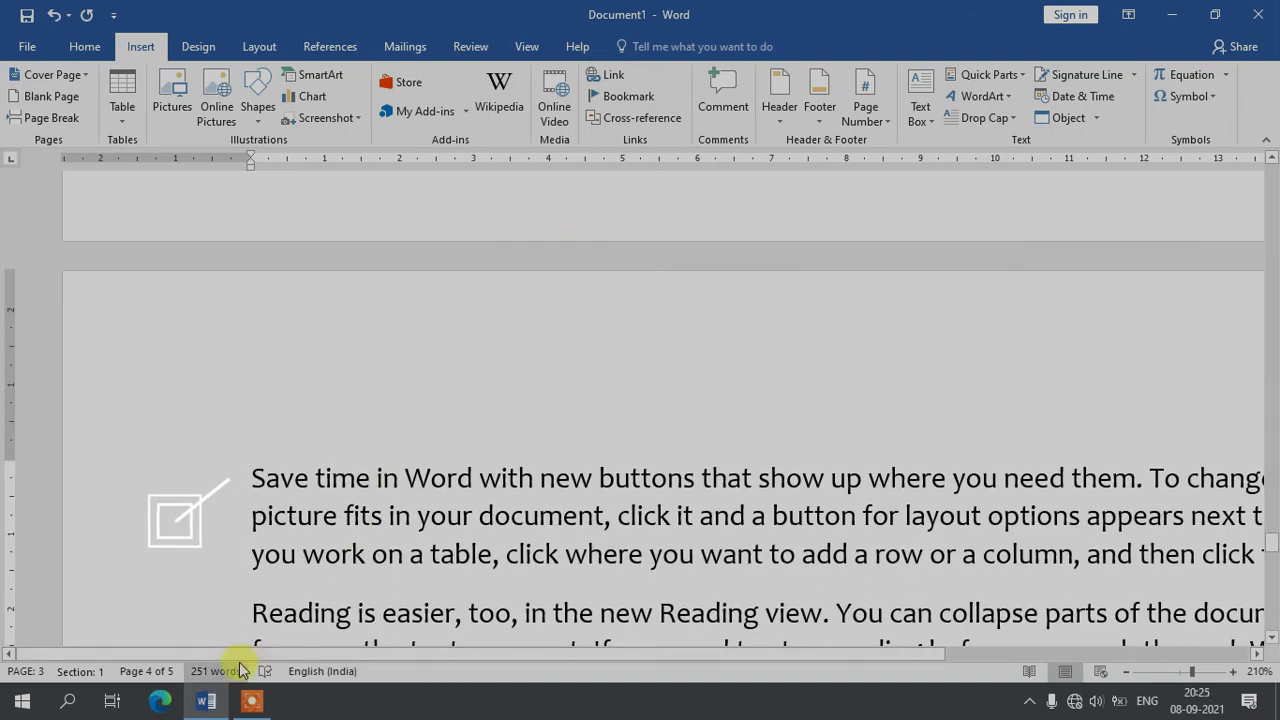